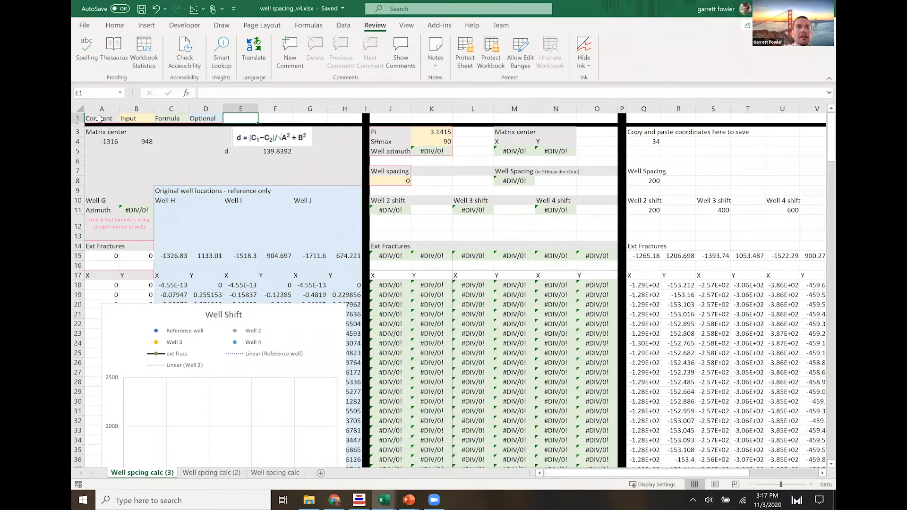
- Review the color legend for constant, input, formula and optional cells, and the optional original locations of Wells H, I and J
left_click(140, 121)
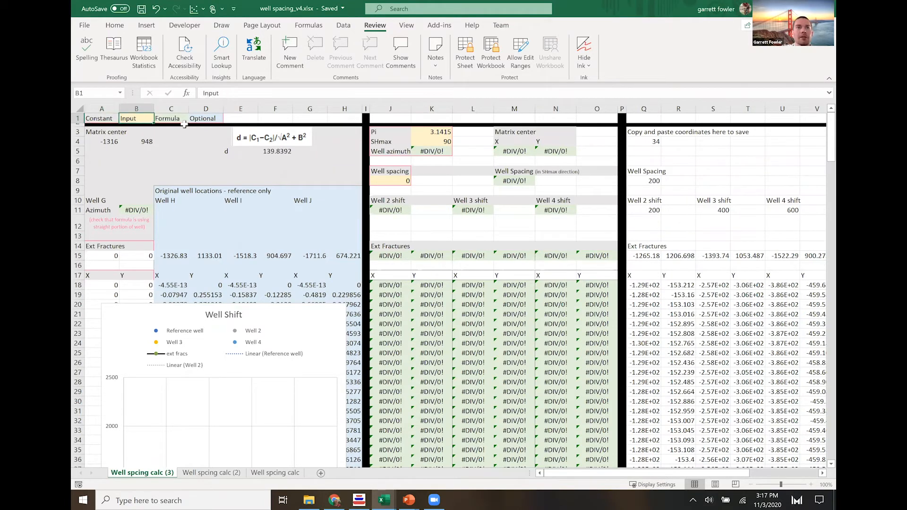
left_click(176, 119)
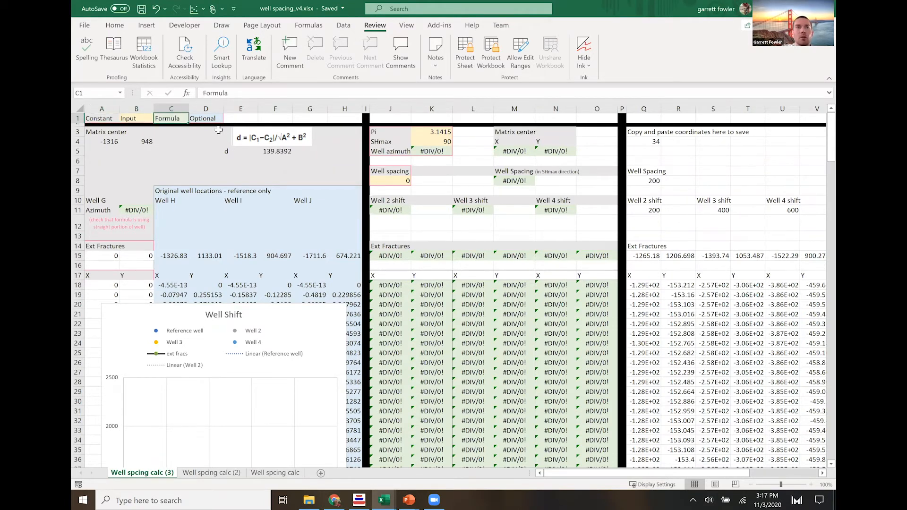
left_click(207, 119)
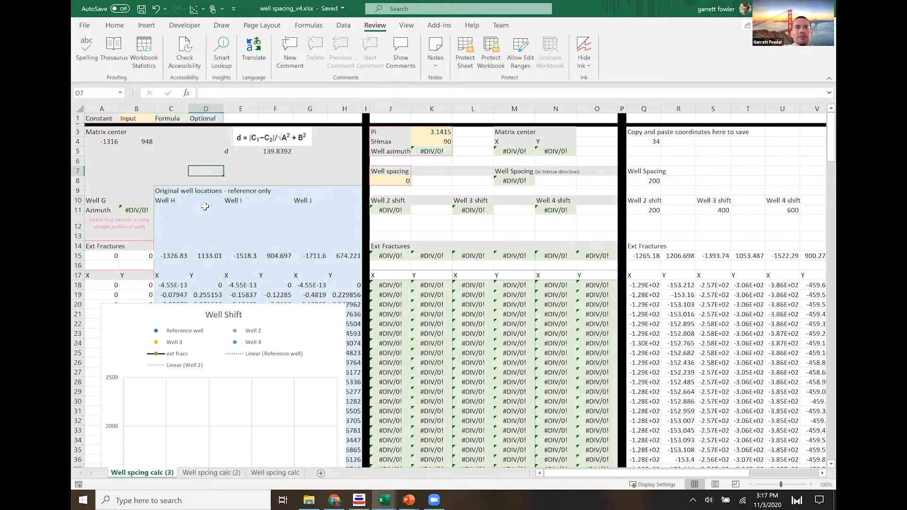
left_click_drag(166, 201, 300, 200)
left_click(192, 170)
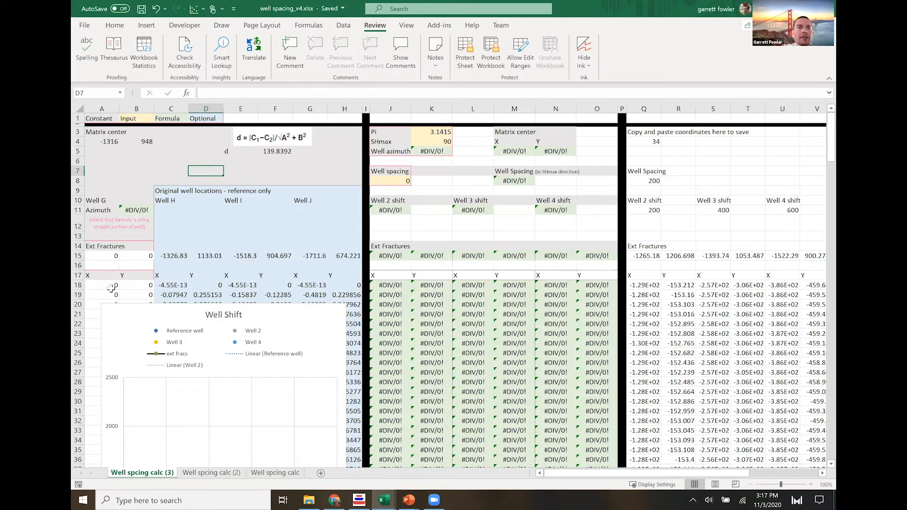
- Examine the reference well's coordinate and external fracture inputs, the SHmax and well spacing inputs, and the Well 2 to Well 4 shift cells
left_click_drag(113, 272, 139, 321)
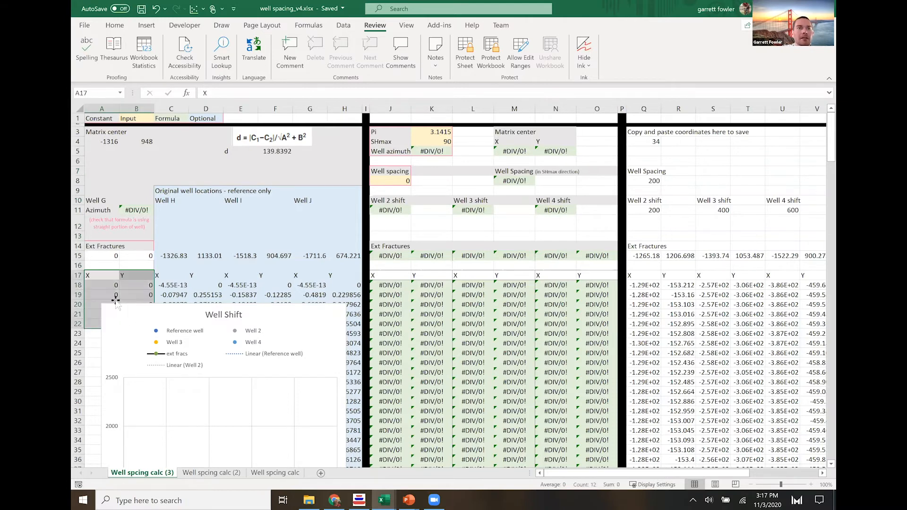
key("Down")
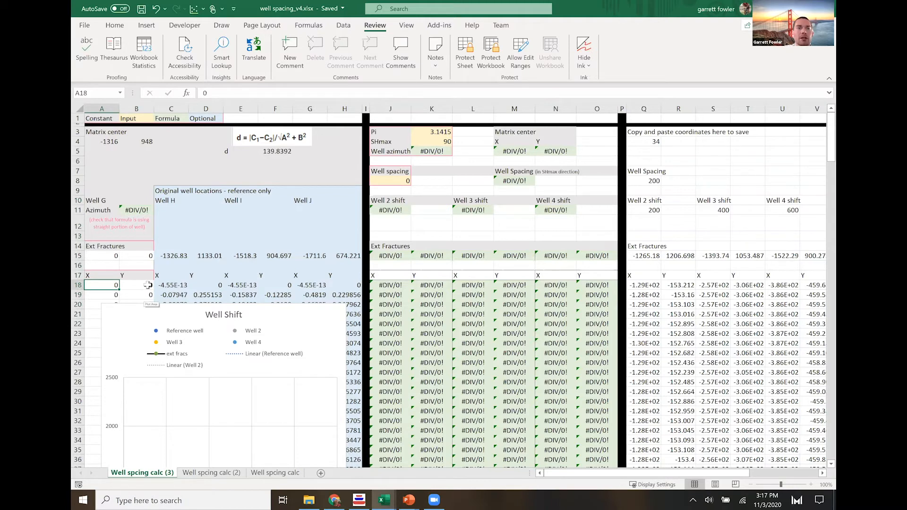
left_click_drag(104, 256, 136, 255)
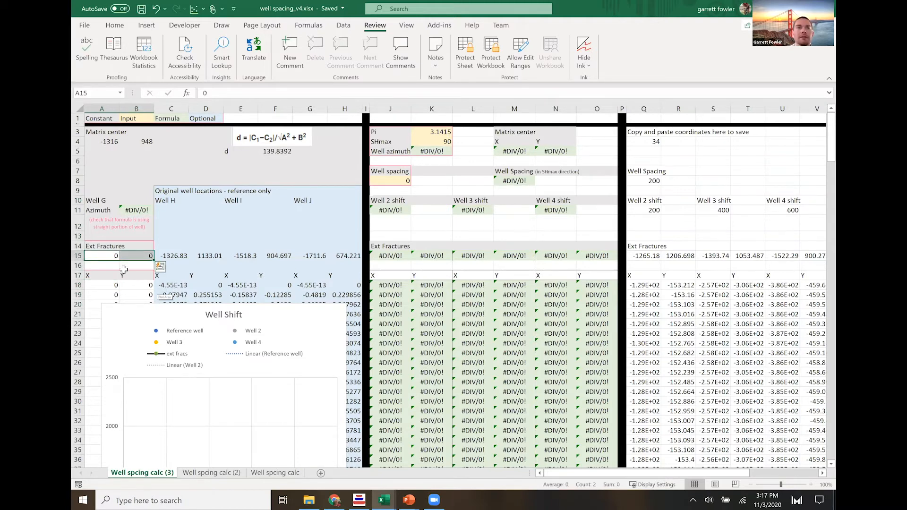
key("Down")
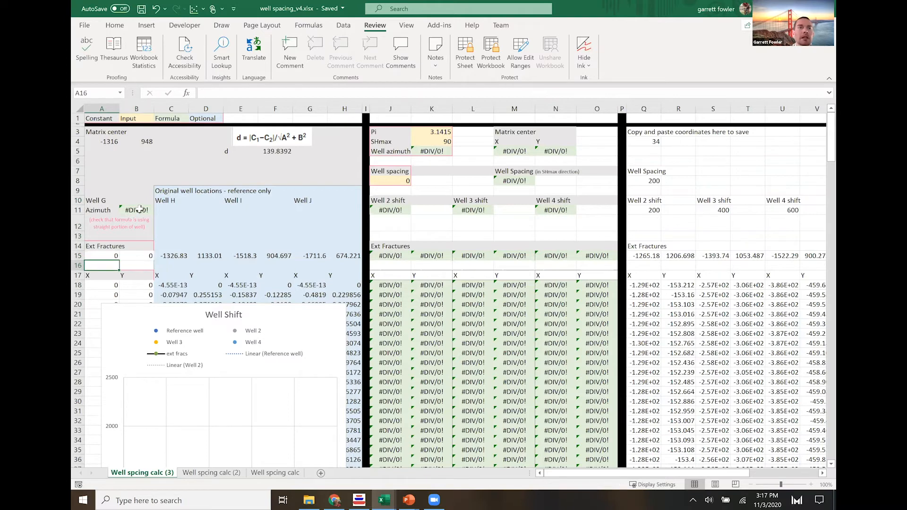
left_click(126, 265)
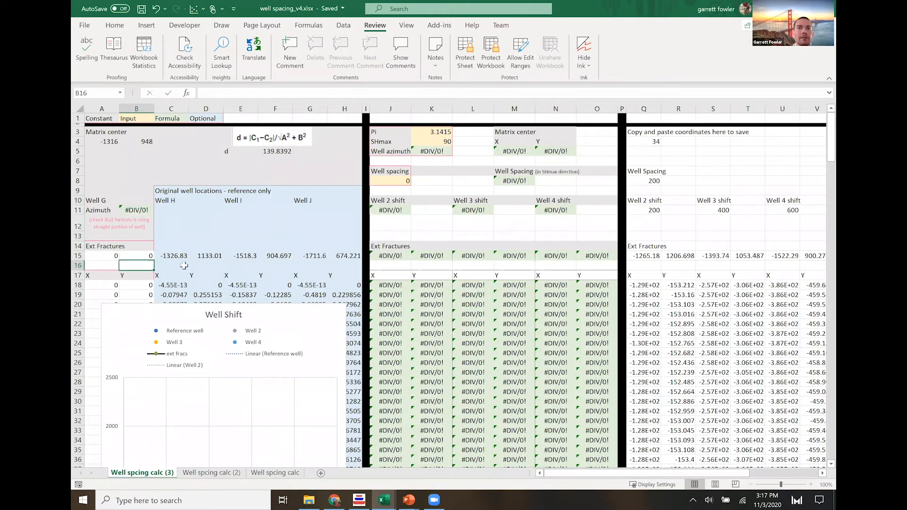
left_click(435, 141)
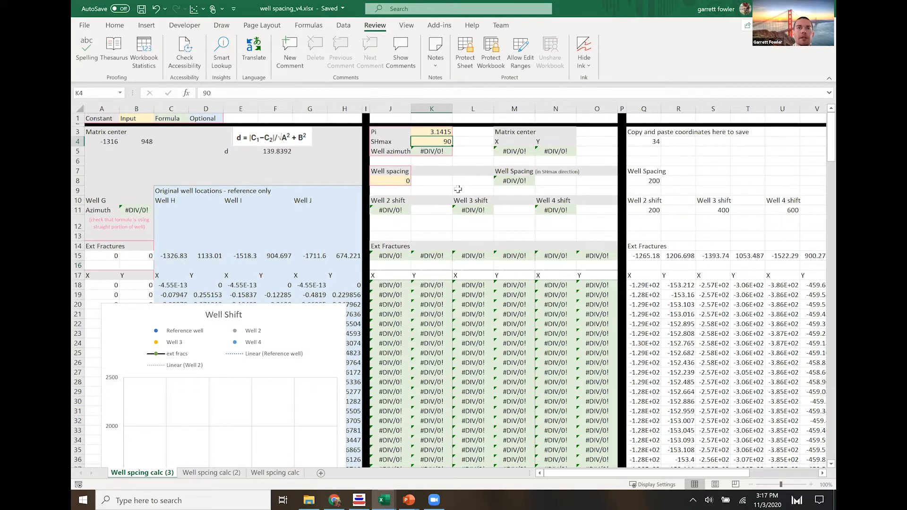
left_click(393, 182)
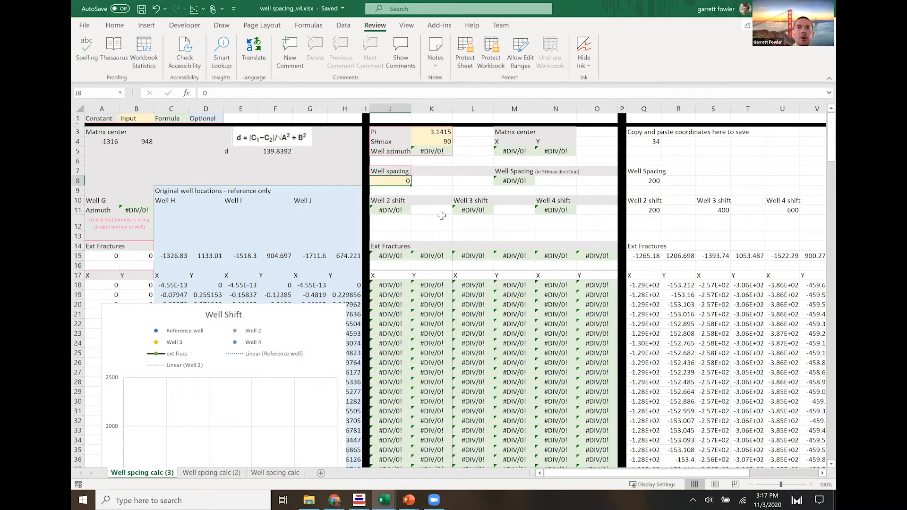
left_click(386, 200)
left_click(555, 197, "shift")
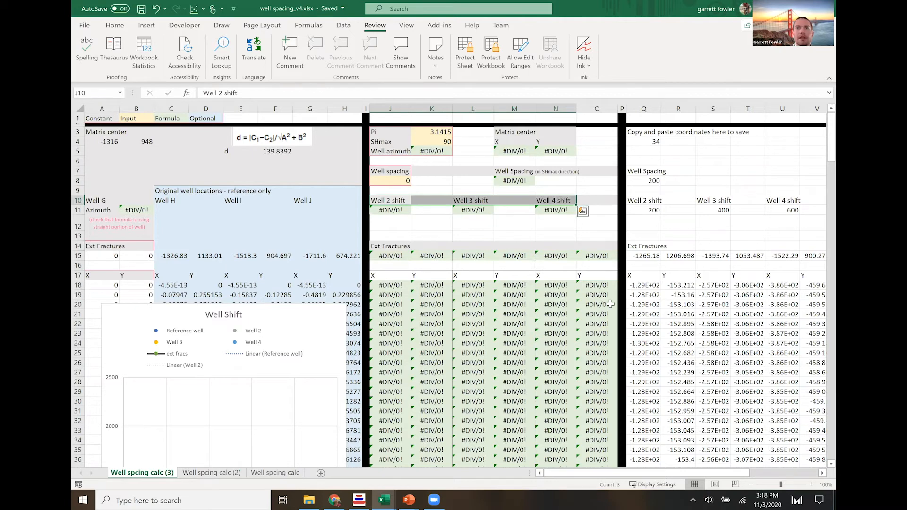
left_click(434, 226)
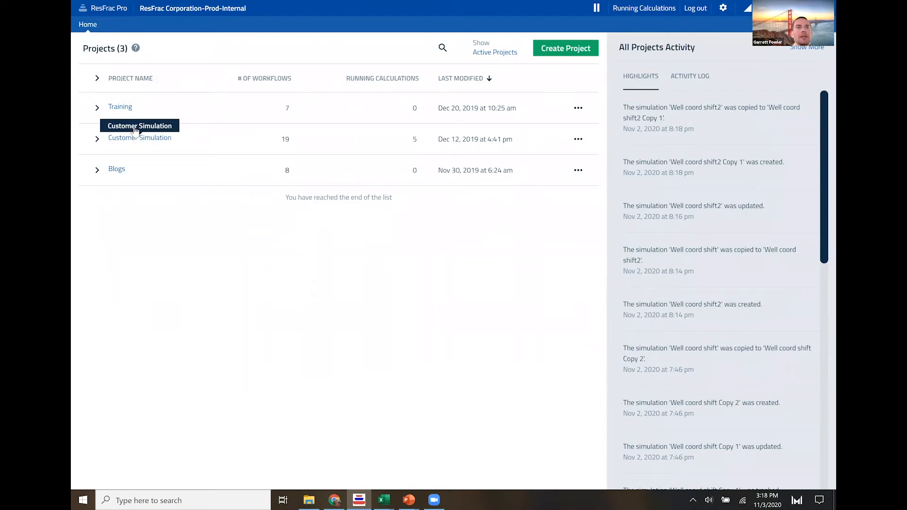
- In ResFrac Pro, open Well coord shift2 from the Blogs project's Well orientation workflow in the builder and show its Wells and Perforations settings
left_click(112, 169)
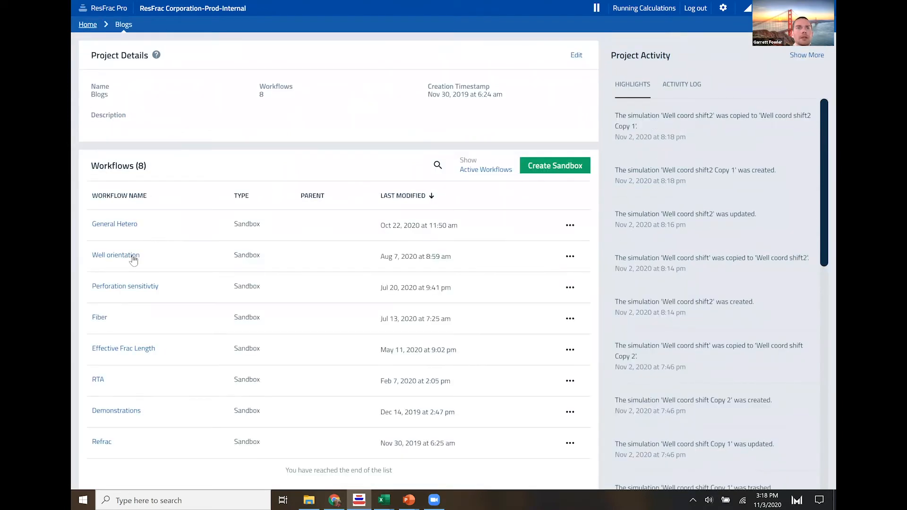
left_click(124, 267)
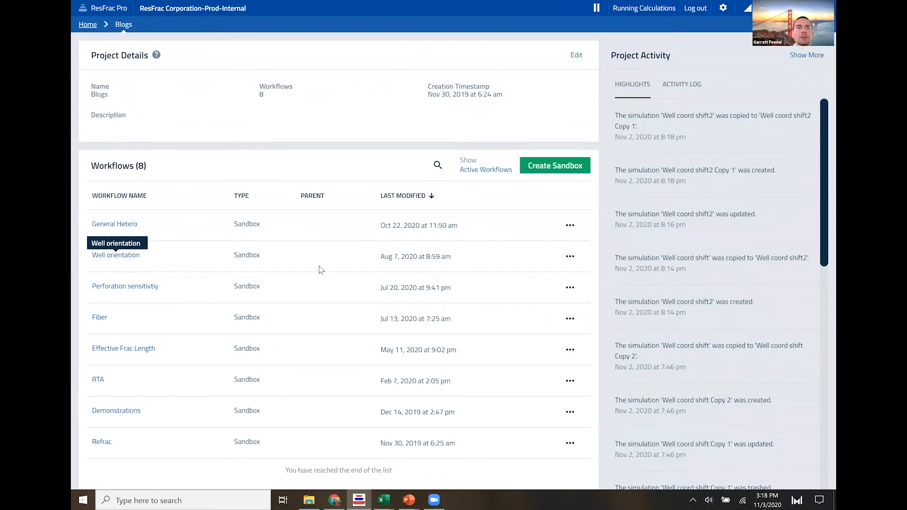
right_click(150, 256)
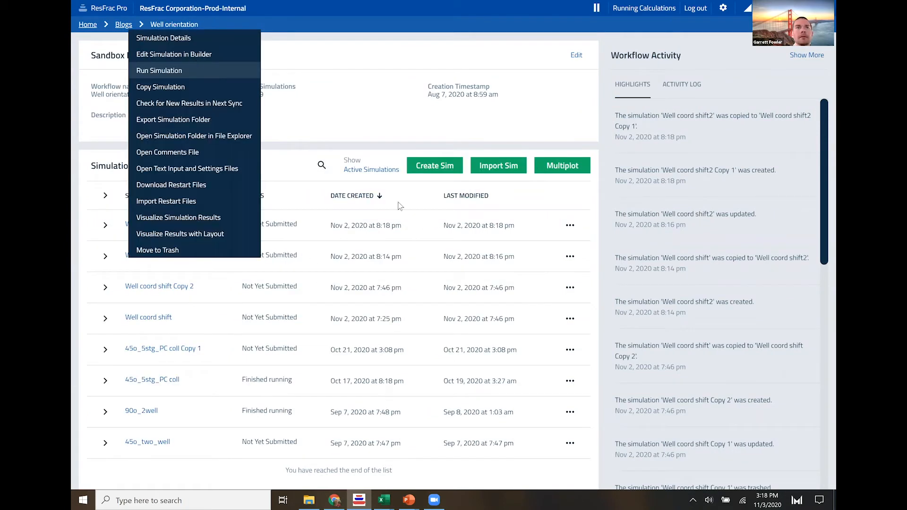
left_click(193, 55)
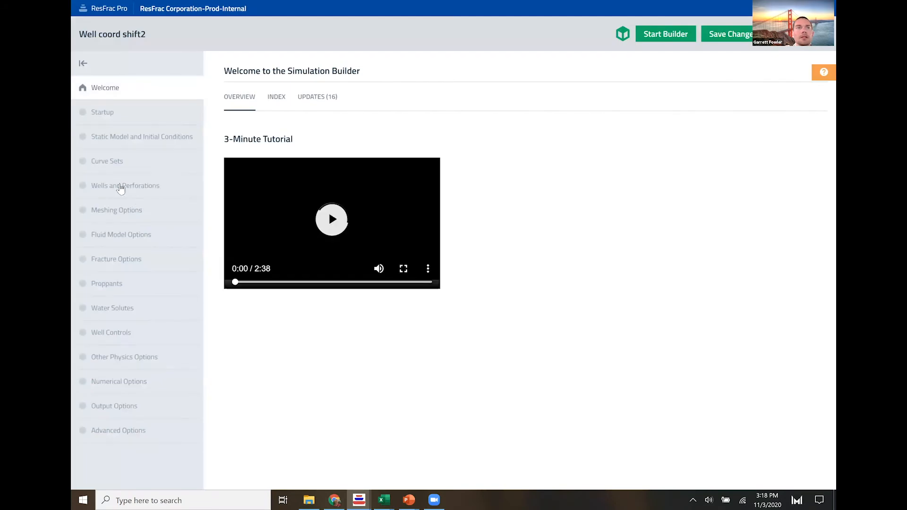
left_click(120, 188)
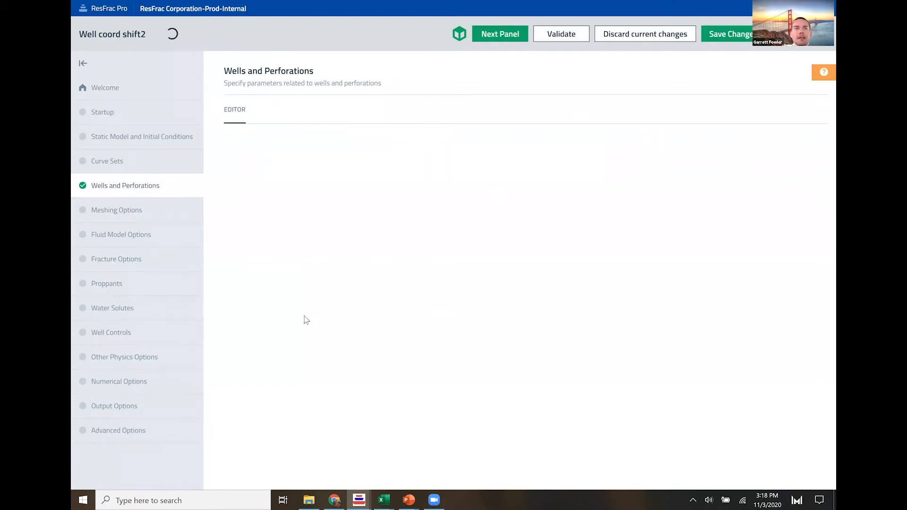
- Open the simulation's 3D visualization and slice the matrix along Z to show layers 1 to 15
scroll(271, 273, "down", 2)
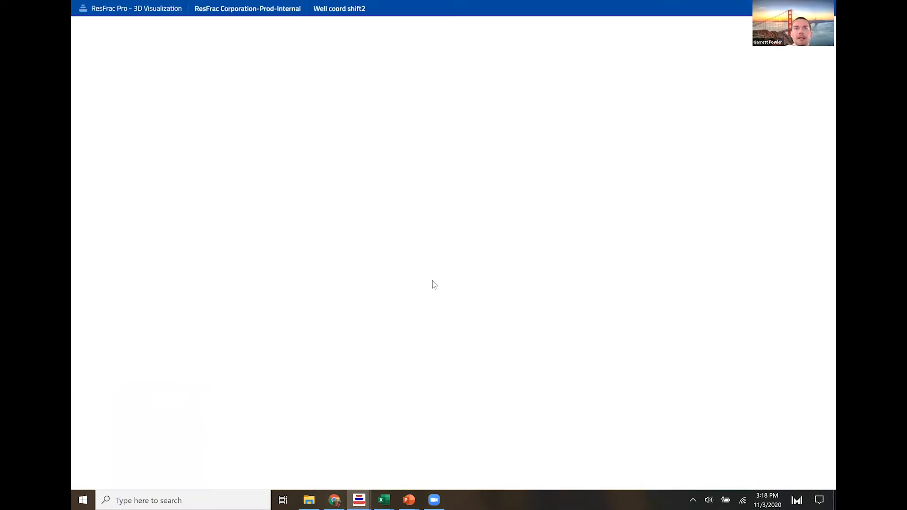
left_click_drag(461, 271, 397, 271)
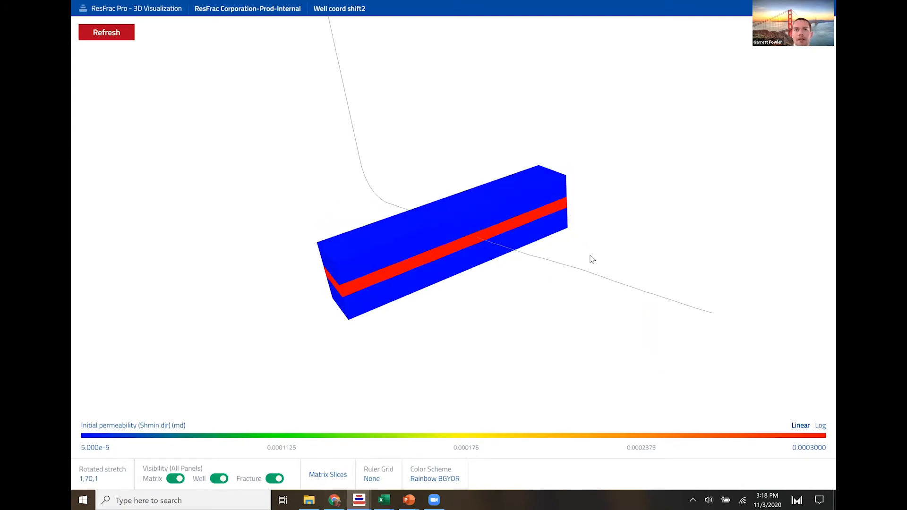
left_click_drag(494, 265, 456, 231)
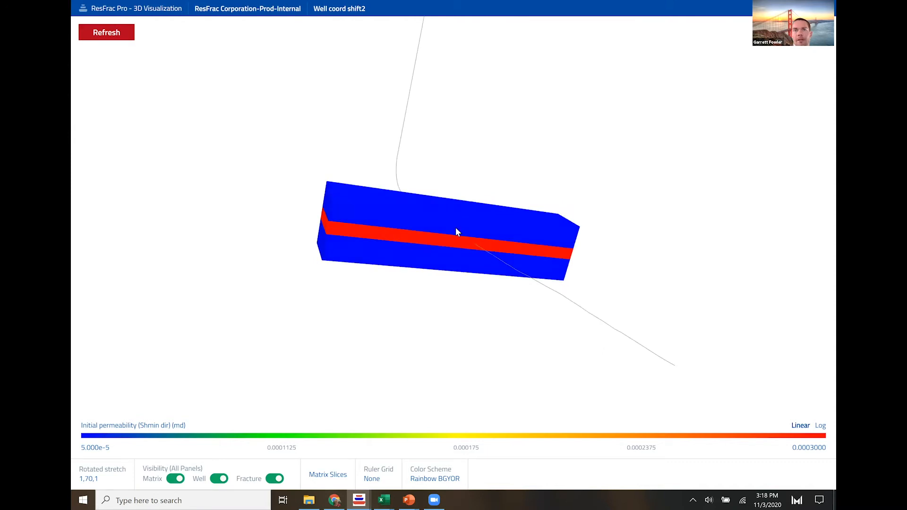
scroll(472, 215, "up", 5)
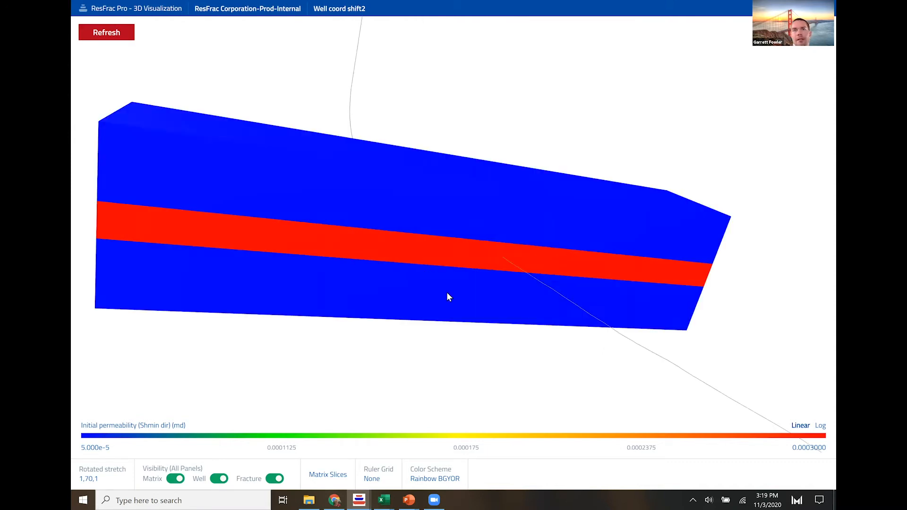
scroll(371, 383, "up", 3)
left_click(340, 475)
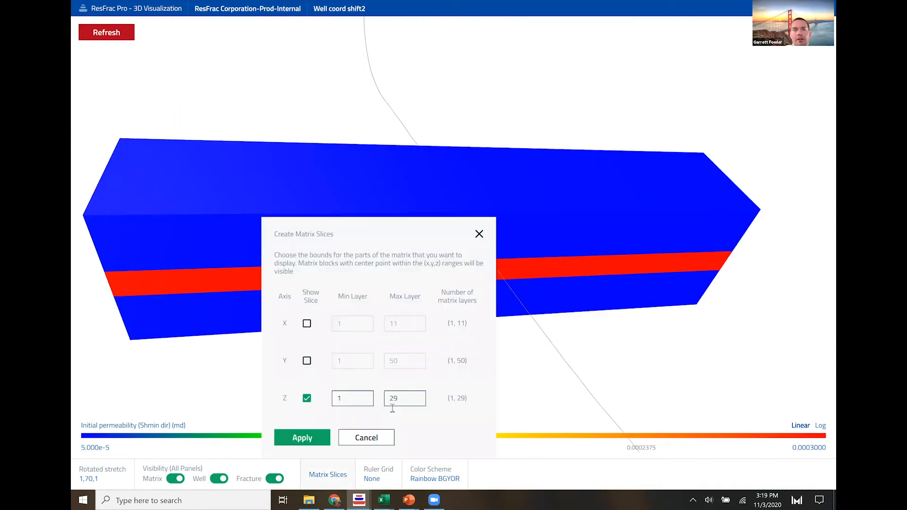
double_click(387, 399)
type("15")
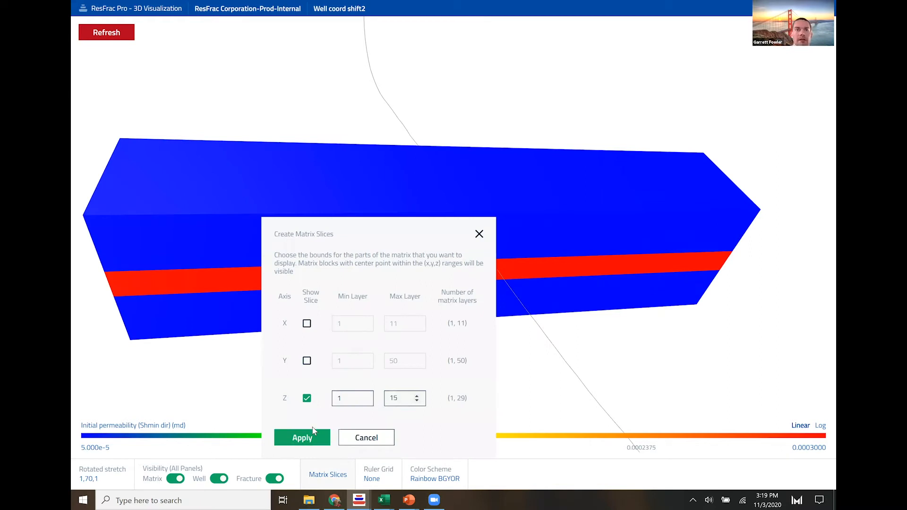
left_click(311, 439)
- Display the perforations in the 3D visualization and inspect the well's path through the matrix from several angles
mouse_move(226, 477)
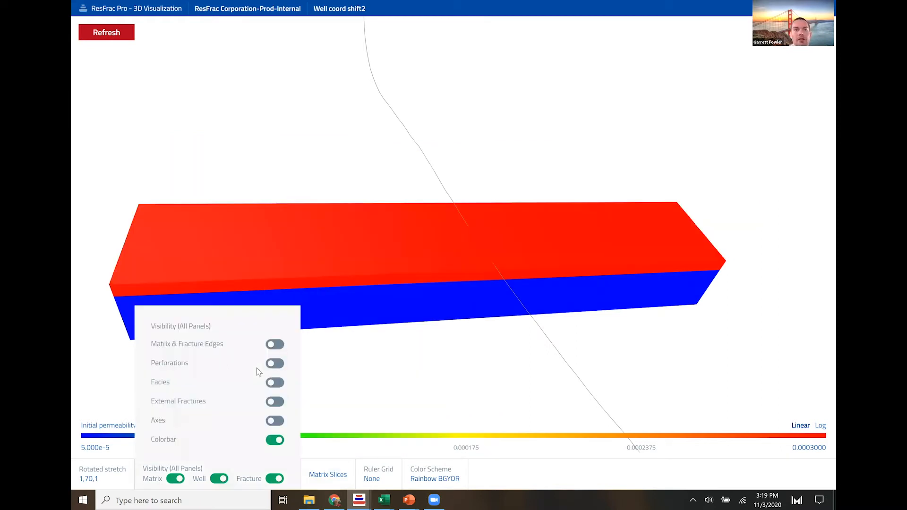
left_click(274, 365)
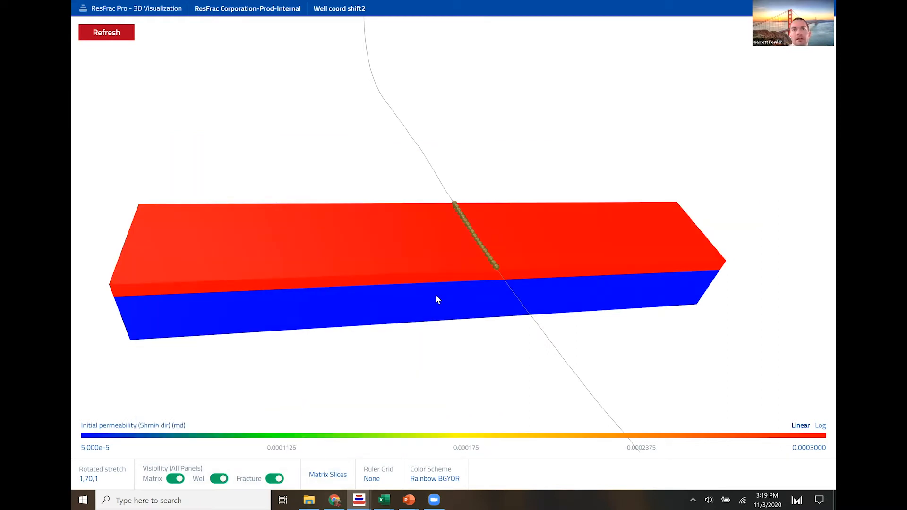
left_click_drag(443, 235, 496, 280)
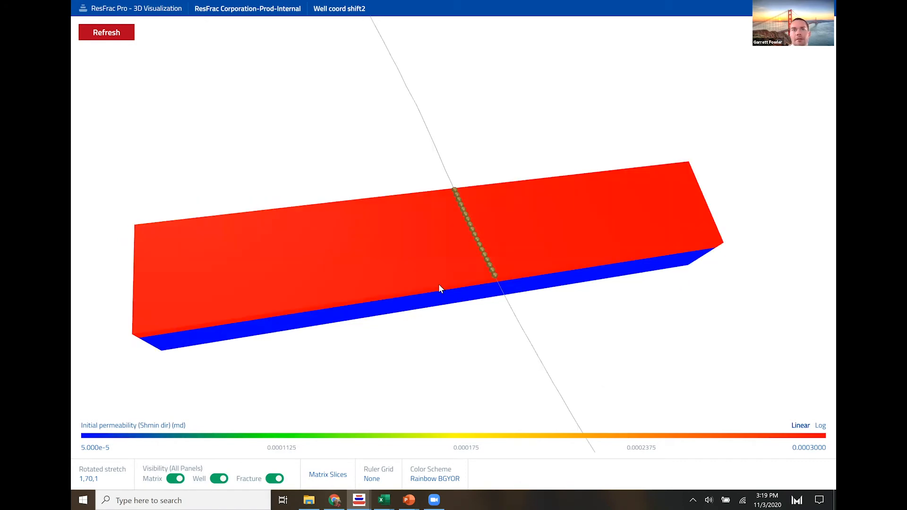
left_click_drag(678, 257, 753, 255)
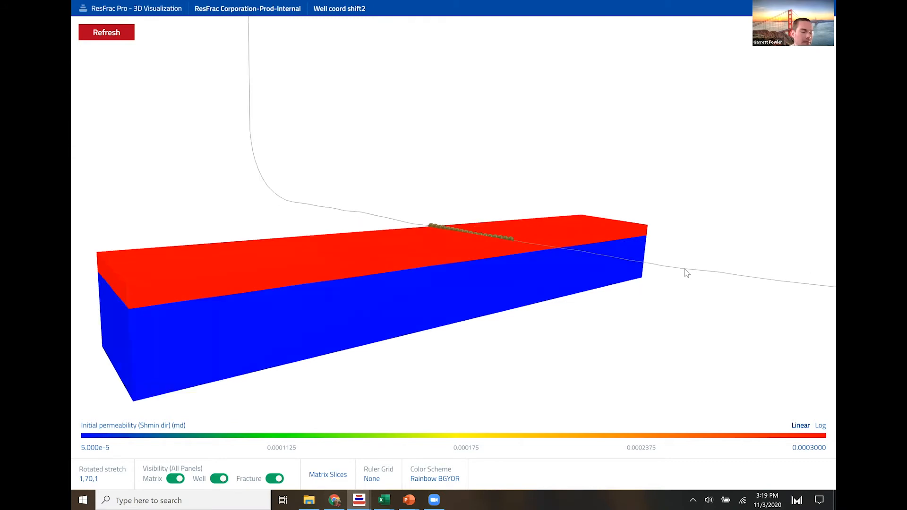
left_click_drag(502, 246, 529, 253)
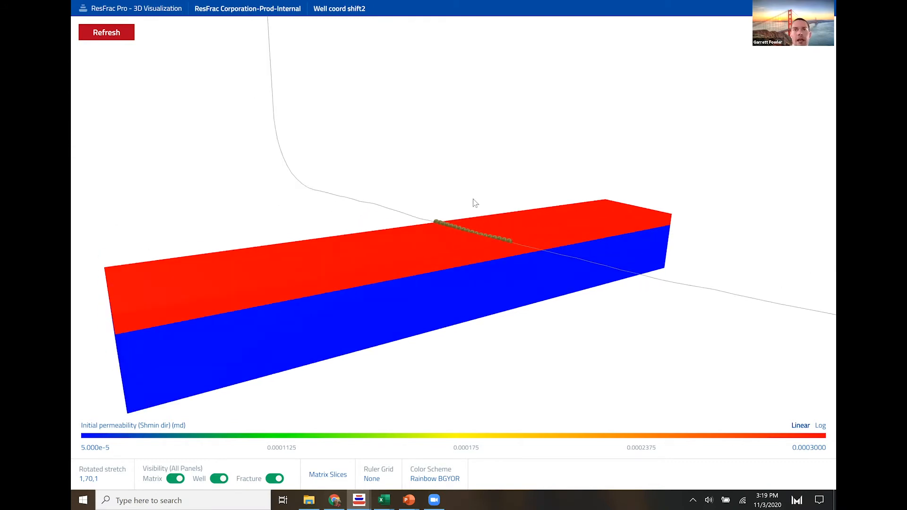
left_click_drag(463, 218, 404, 253)
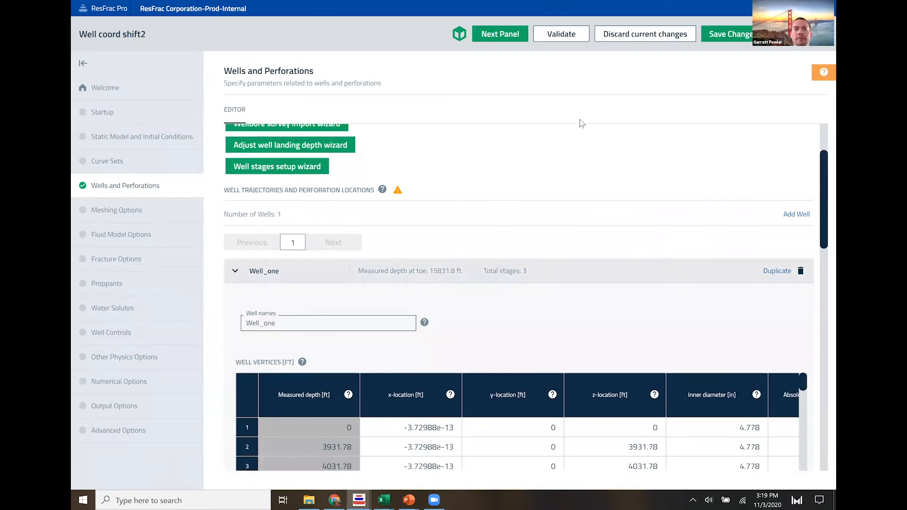
- Select the x-location and y-location values of all Well_one vertices, rows 1 to 129, and copy them
scroll(520, 213, "down", 3)
left_click(416, 279)
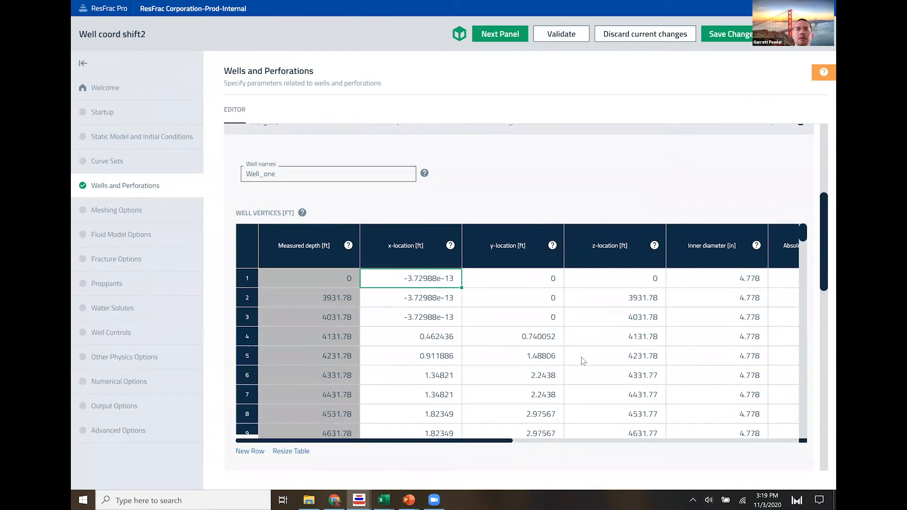
key("shift+Right")
key("shift+Down")
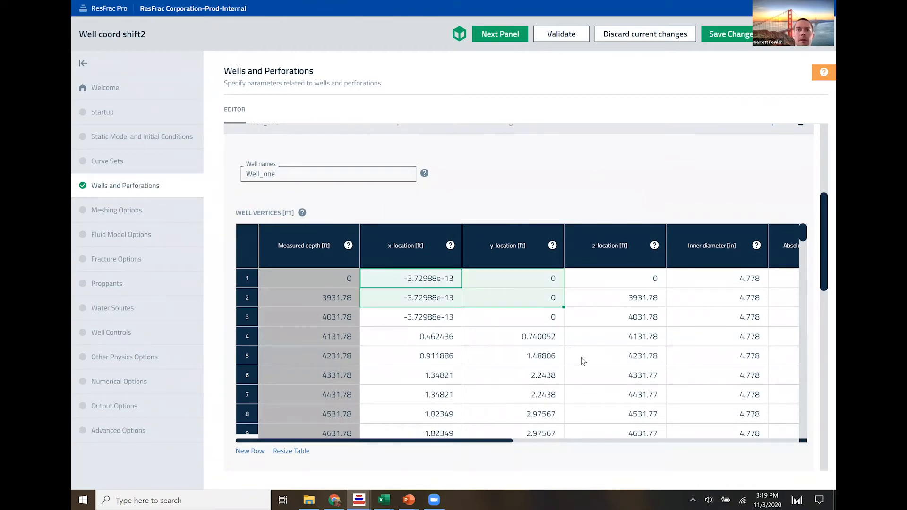
scroll(512, 333, "down", 15)
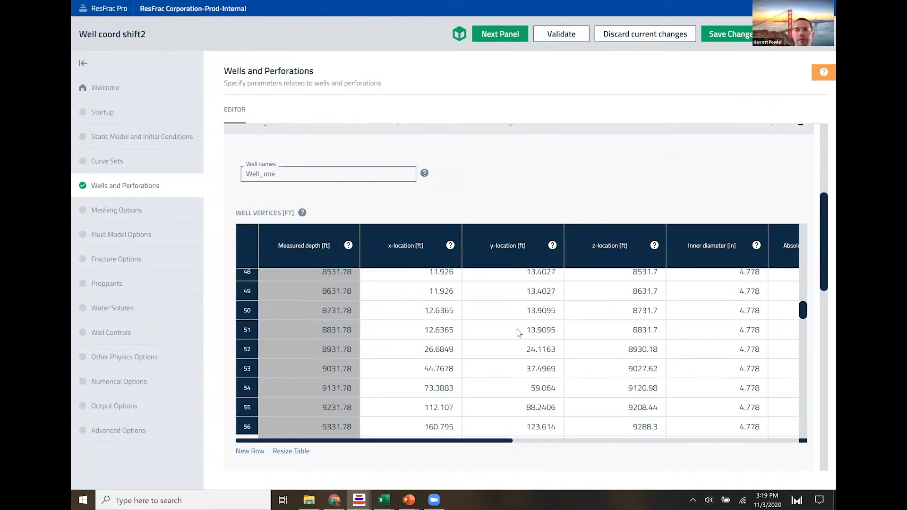
scroll(519, 326, "down", 10)
scroll(524, 327, "up", 5)
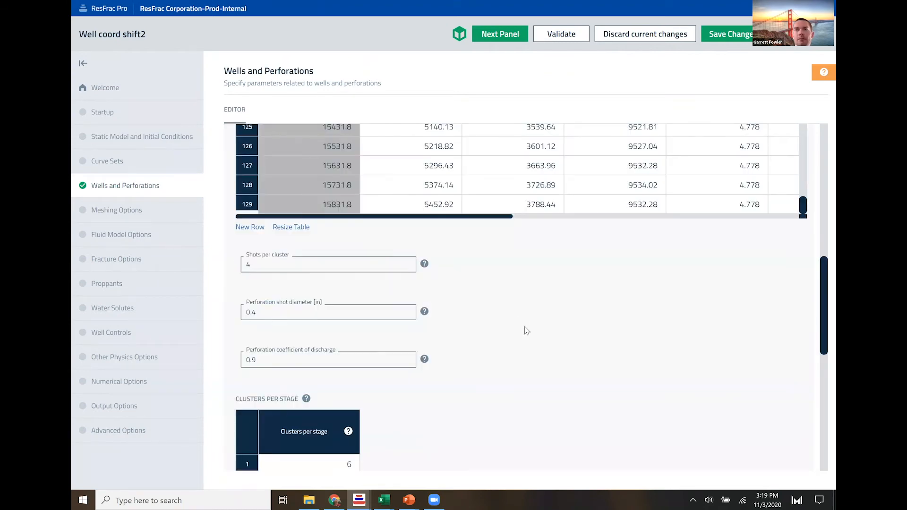
scroll(520, 350, "up", 3)
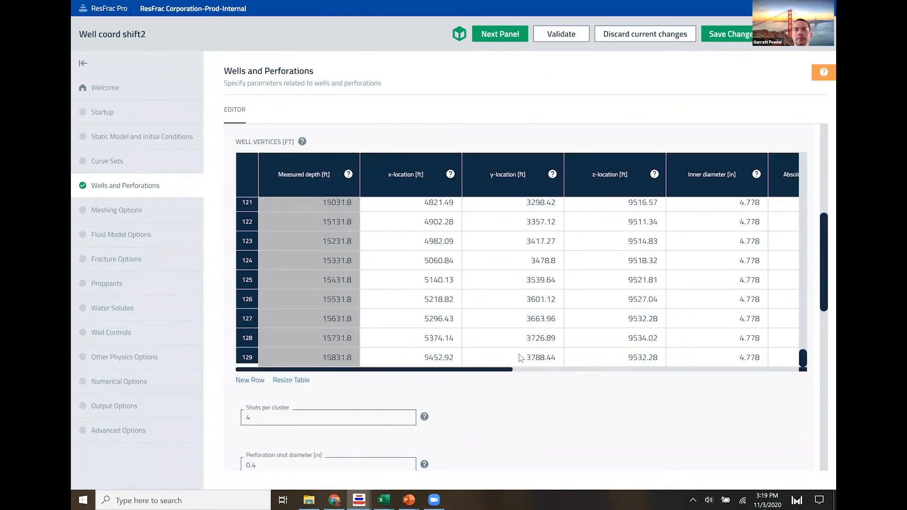
left_click(519, 357, "shift")
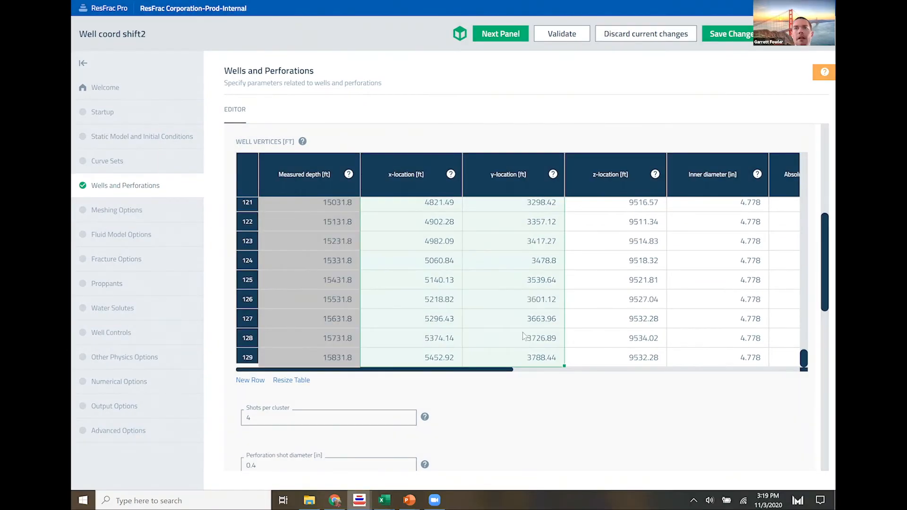
- In Excel's well spacing_v4 workbook, paste the coordinates into the reference well's X and Y columns from A18 and review the Well Shift chart
key("alt+Tab")
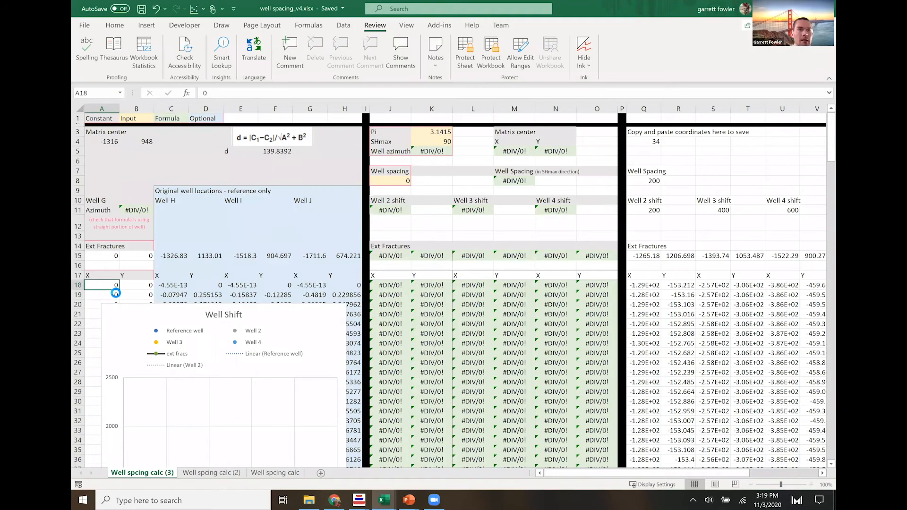
key("ctrl+v")
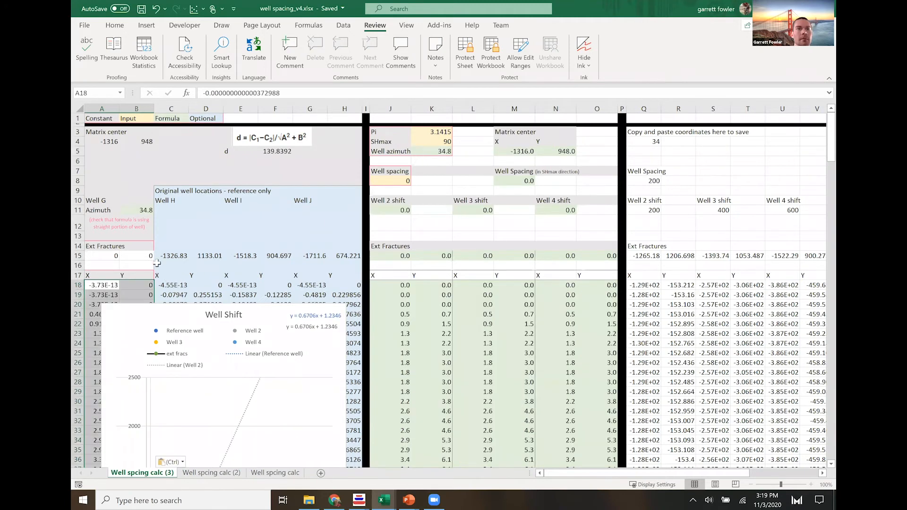
left_click(132, 262)
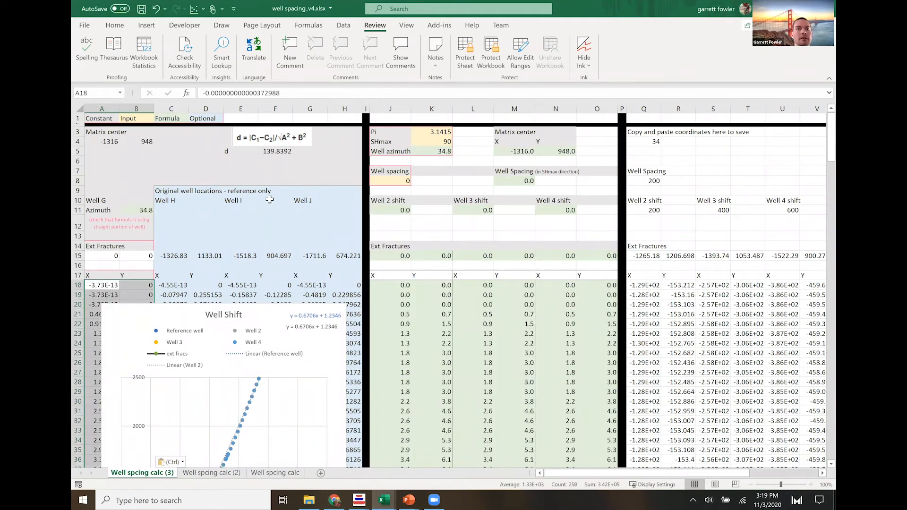
scroll(267, 203, "down", 2)
scroll(261, 266, "down", 3)
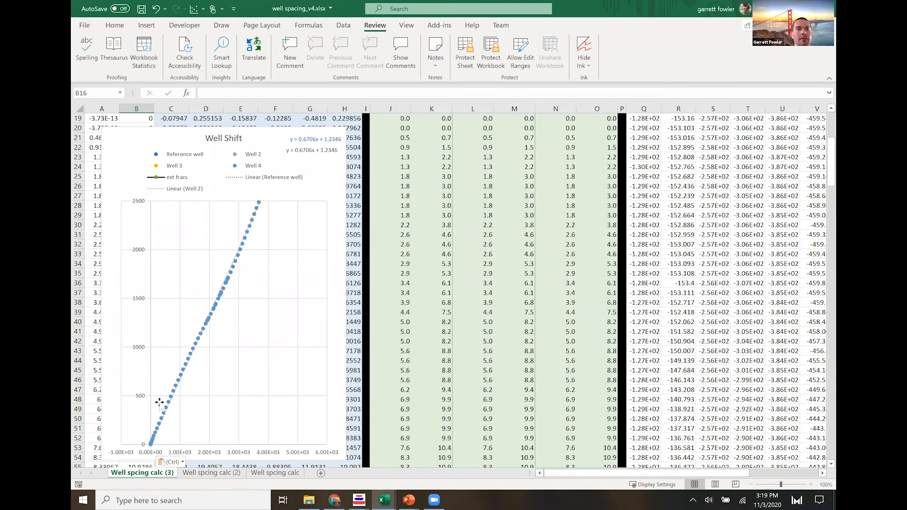
scroll(245, 177, "down", 2)
scroll(253, 189, "down", 2)
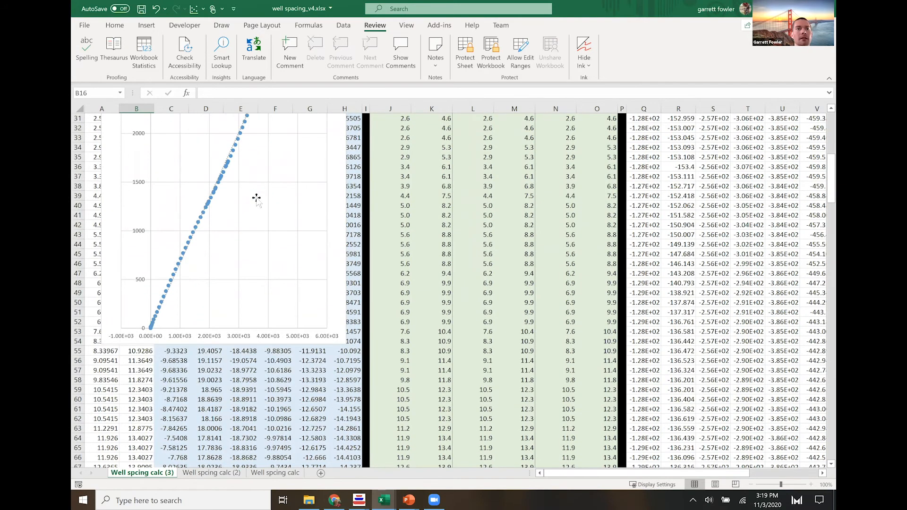
scroll(257, 208, "up", 3)
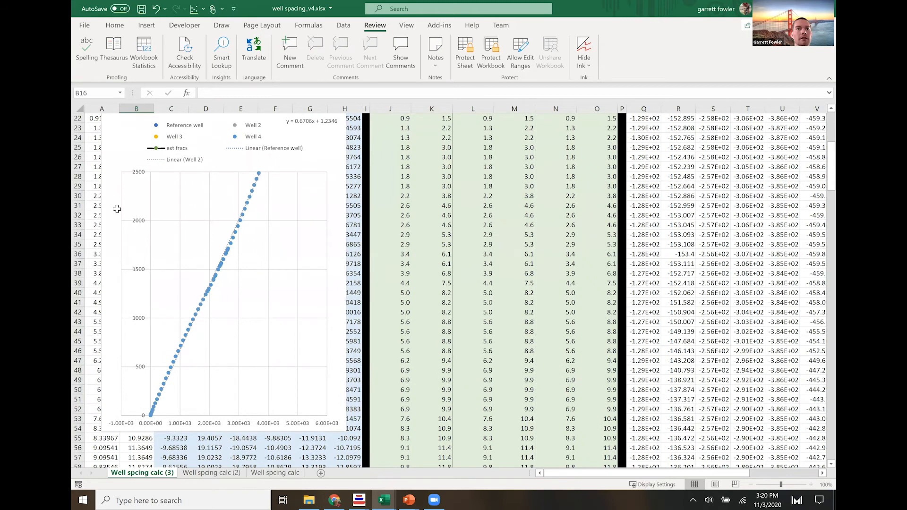
scroll(118, 209, "up", 7)
- Examine the Well G azimuth formula in B11 and compare its referenced rows with the straight portion of the well in the chart
left_click(133, 210)
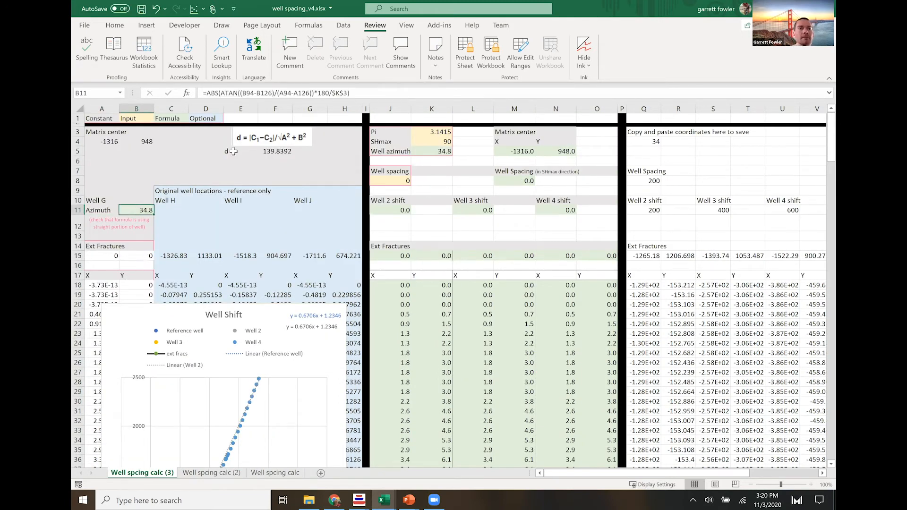
left_click(116, 229)
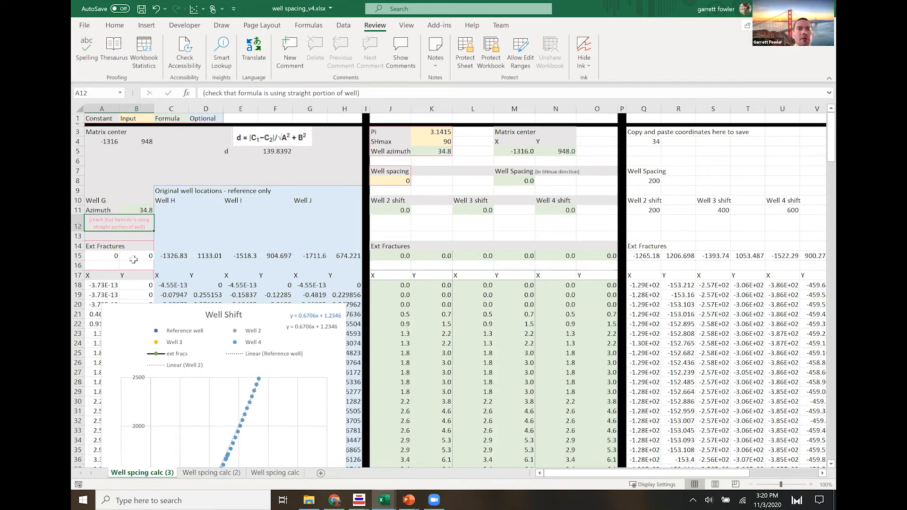
left_click(137, 209)
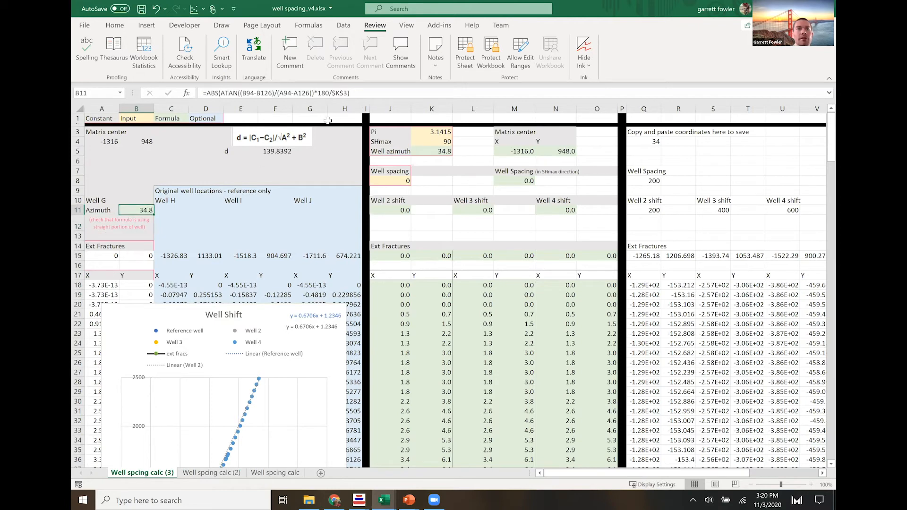
left_click(352, 93)
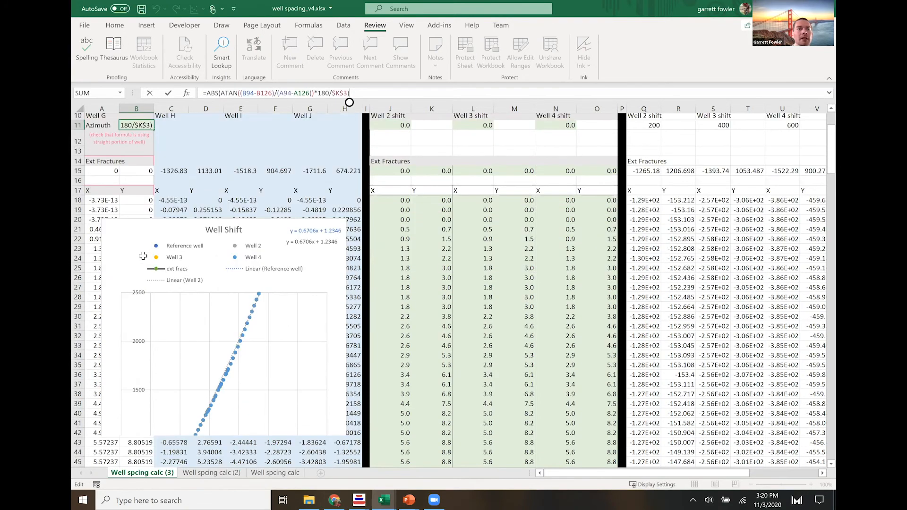
scroll(144, 256, "down", 5)
scroll(140, 254, "down", 7)
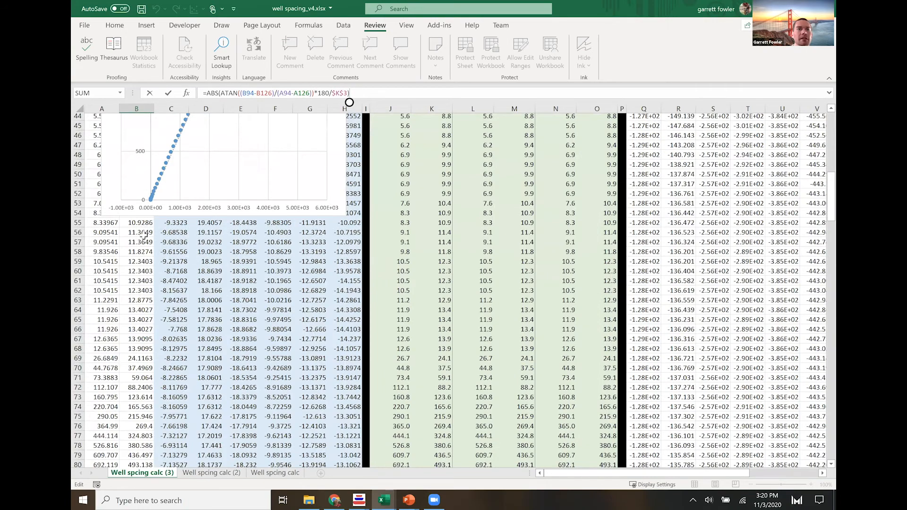
scroll(108, 189, "down", 14)
scroll(139, 280, "down", 5)
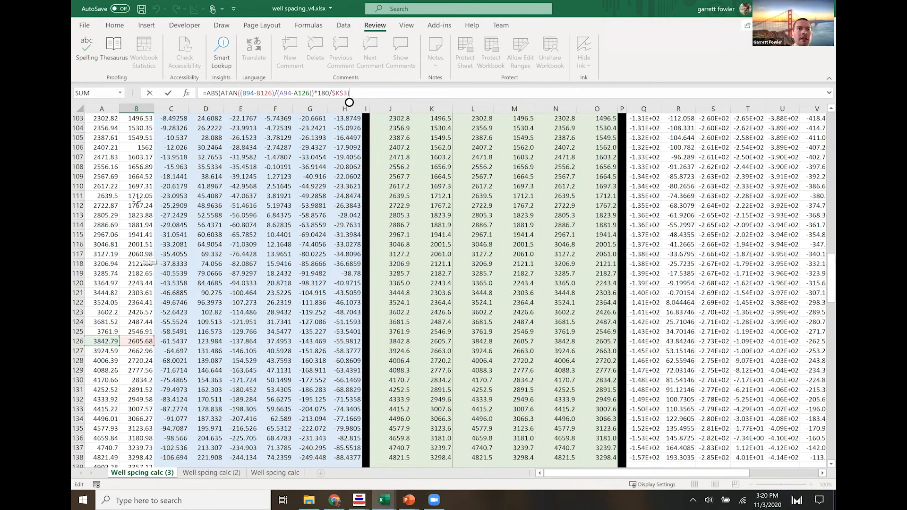
scroll(129, 211, "up", 8)
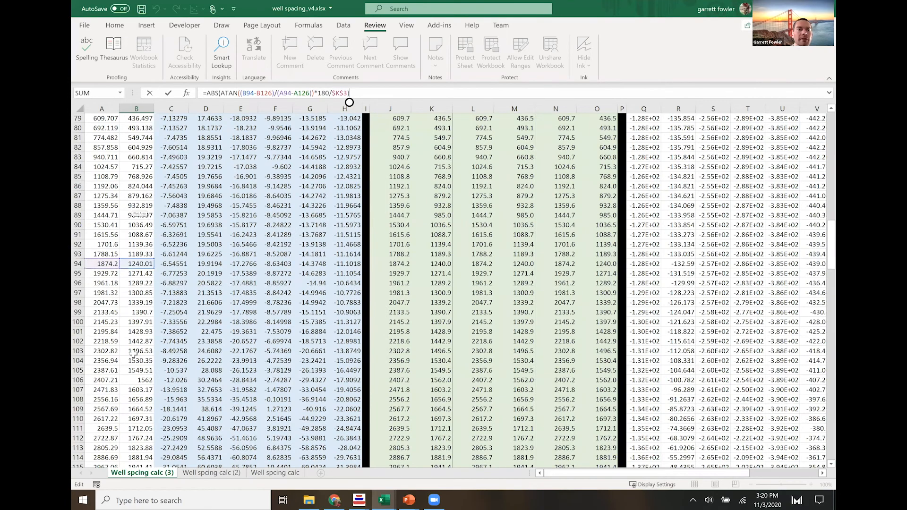
scroll(127, 354, "up", 3)
scroll(156, 307, "up", 4)
scroll(185, 251, "down", 8)
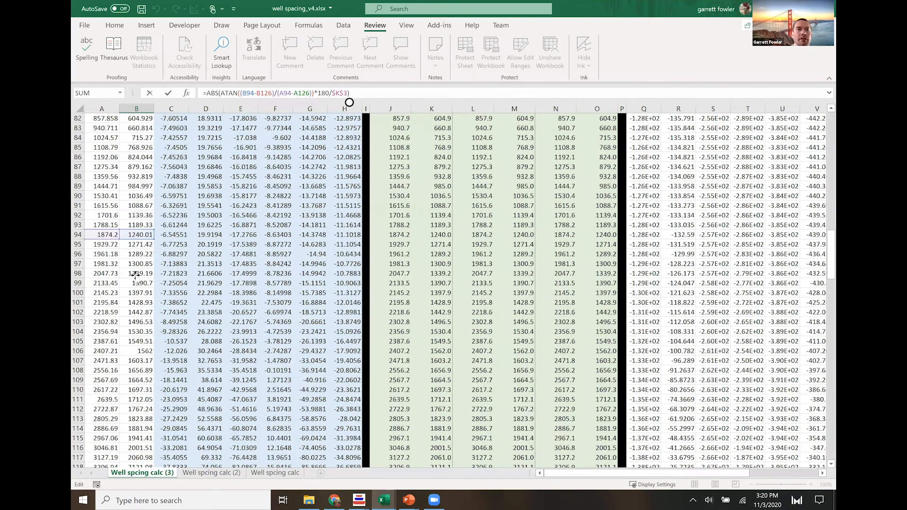
scroll(136, 278, "up", 17)
scroll(225, 282, "up", 3)
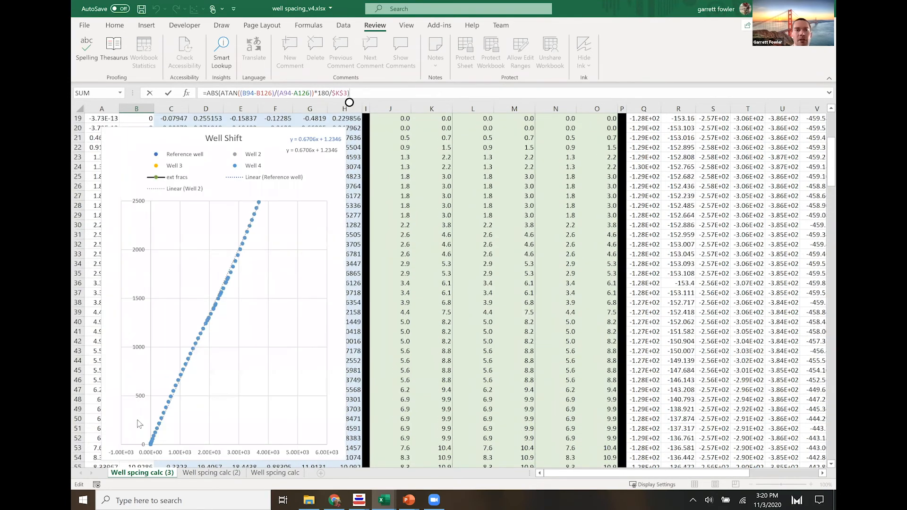
scroll(276, 345, "up", 3)
scroll(277, 358, "down", 2)
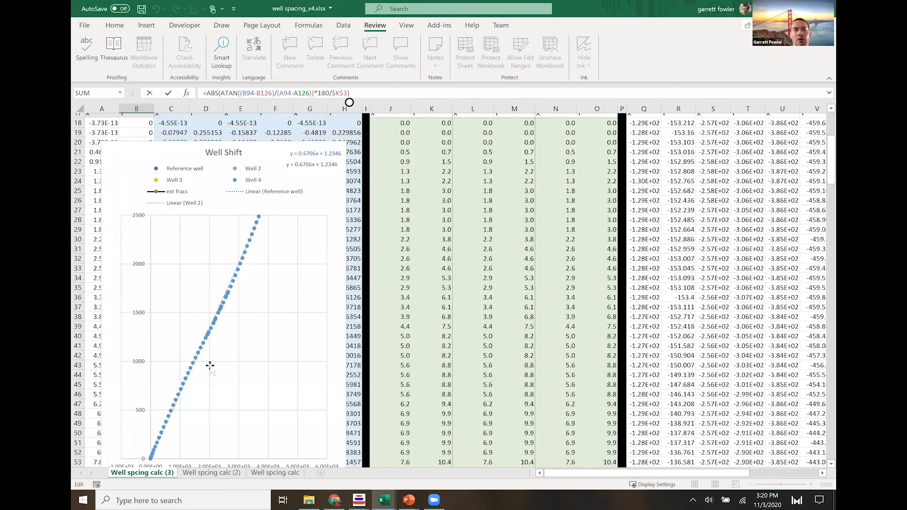
scroll(170, 257, "down", 1)
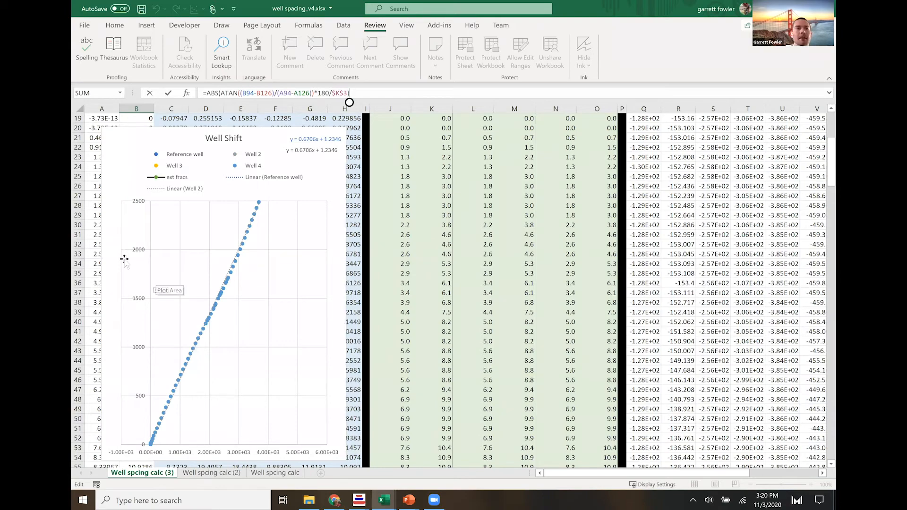
- Change the azimuth formula in B11 to =ABS(ATAN((B105-B135)/(A105-A135))*180/$K$3)
scroll(130, 258, "down", 10)
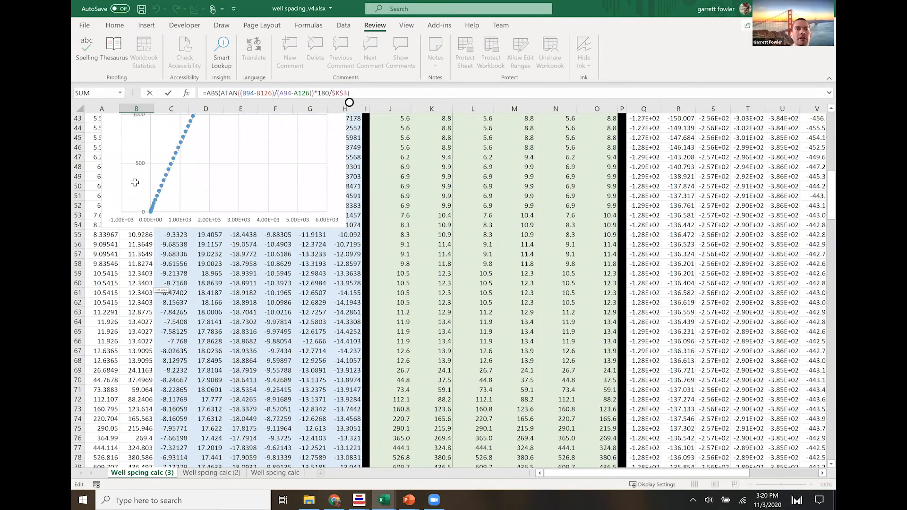
scroll(141, 152, "down", 15)
scroll(137, 149, "down", 2)
scroll(137, 149, "up", 3)
left_click(140, 253)
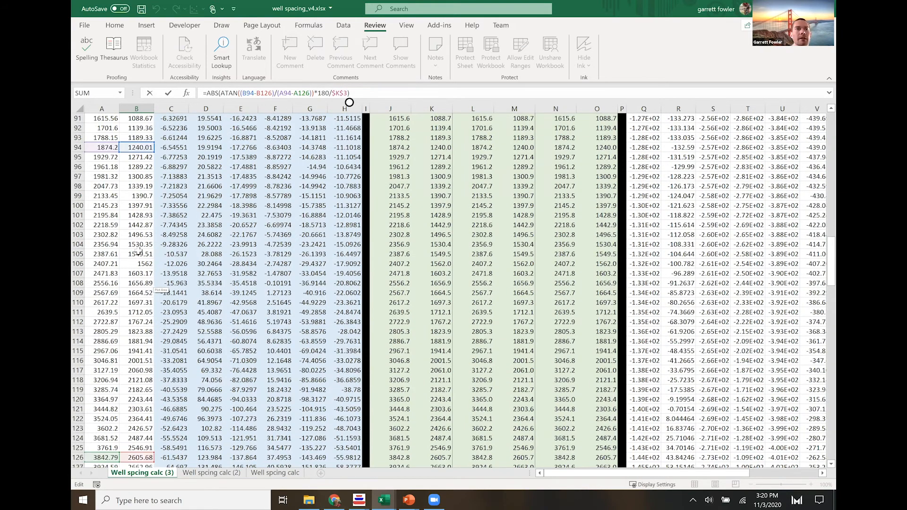
left_click(100, 255)
scroll(141, 295, "down", 5)
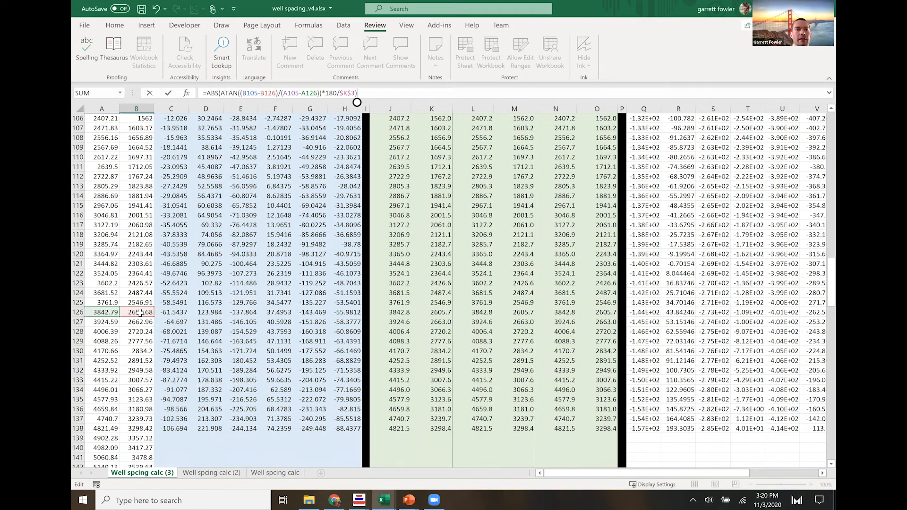
left_click_drag(140, 317, 135, 404)
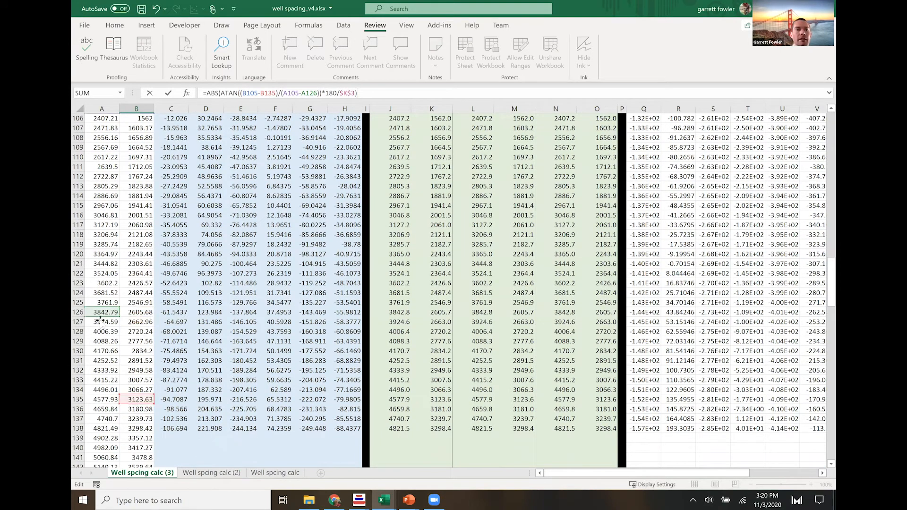
left_click_drag(100, 317, 95, 399)
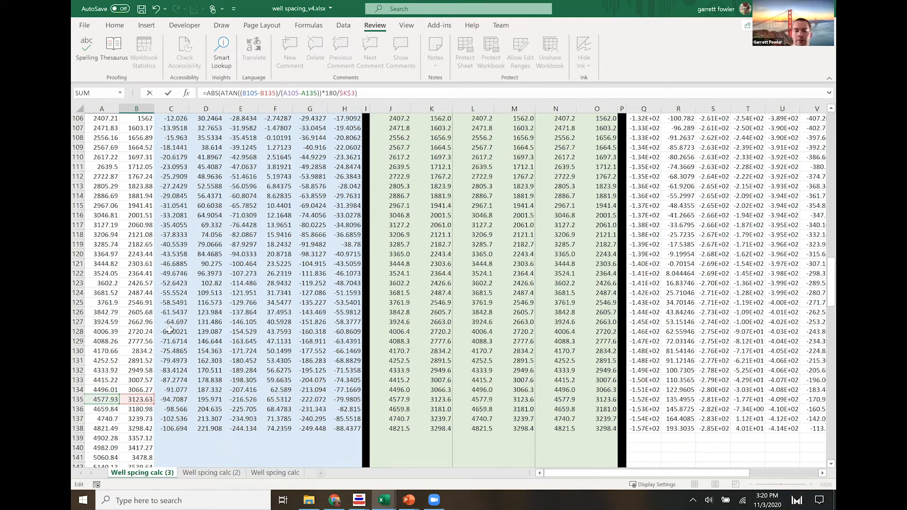
scroll(264, 282, "up", 1)
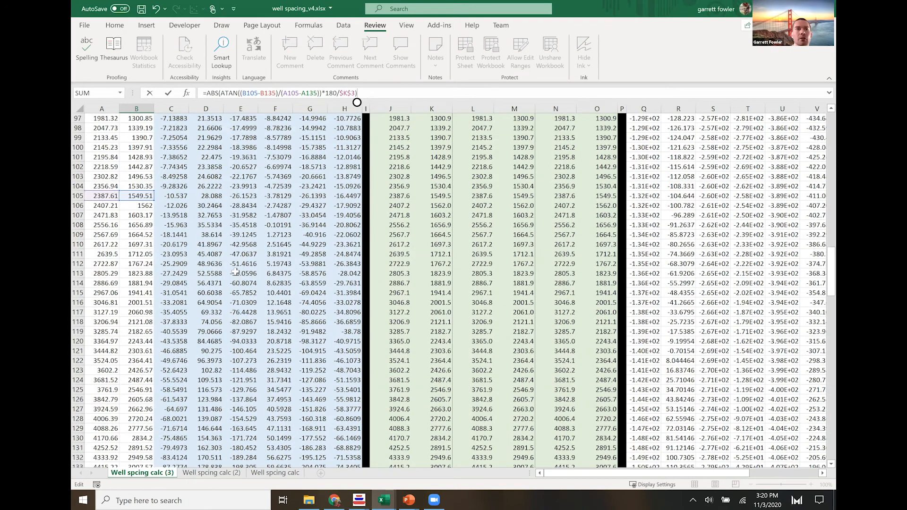
key("Return")
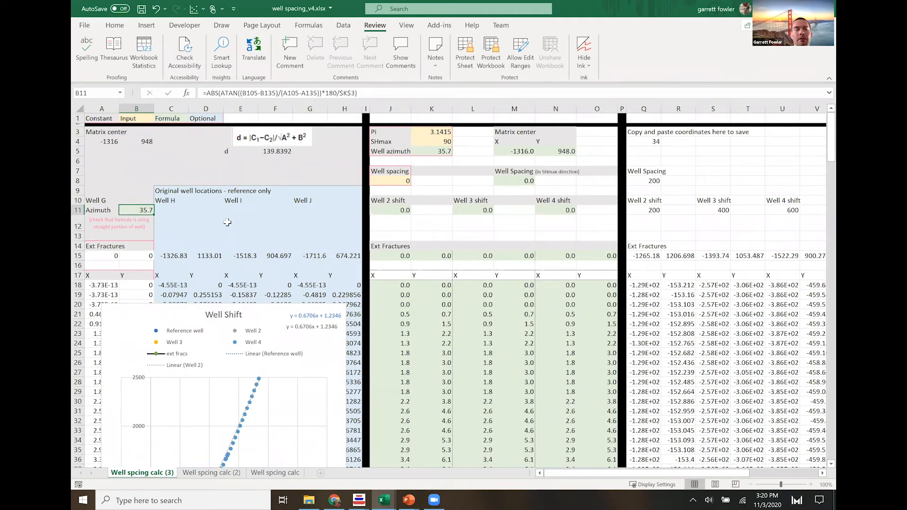
scroll(241, 181, "down", 3)
scroll(247, 191, "up", 3)
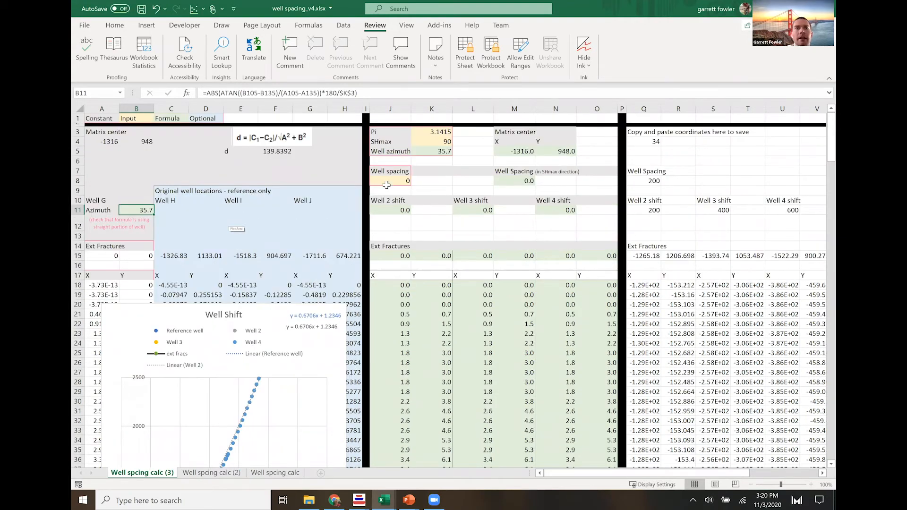
- Look up the SHmax direction in ResFrac's Static Model and Initial Conditions, and set SHmax in K4 of the Excel sheet to -20
left_click(437, 141)
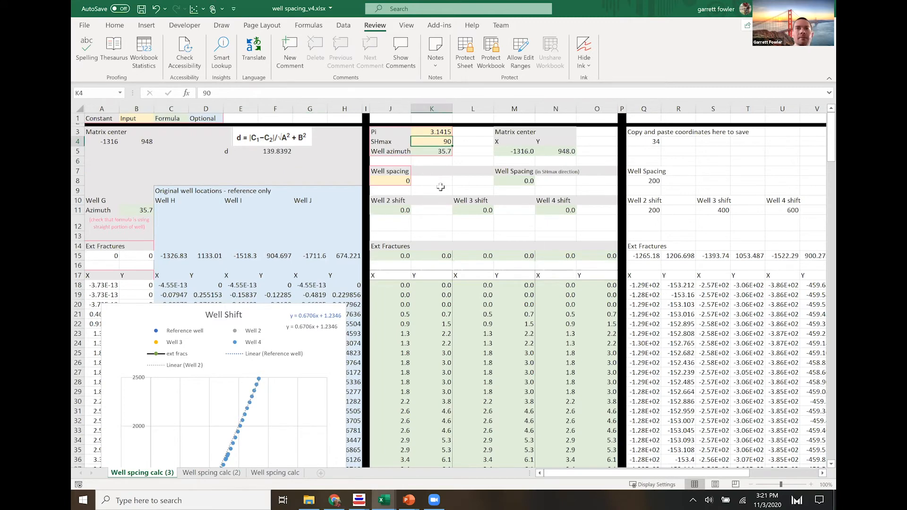
key("alt+Tab")
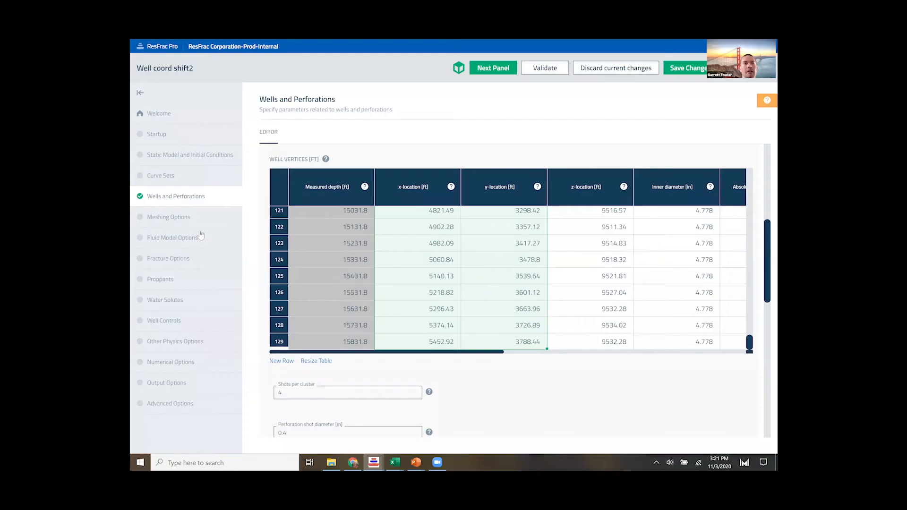
left_click(113, 137)
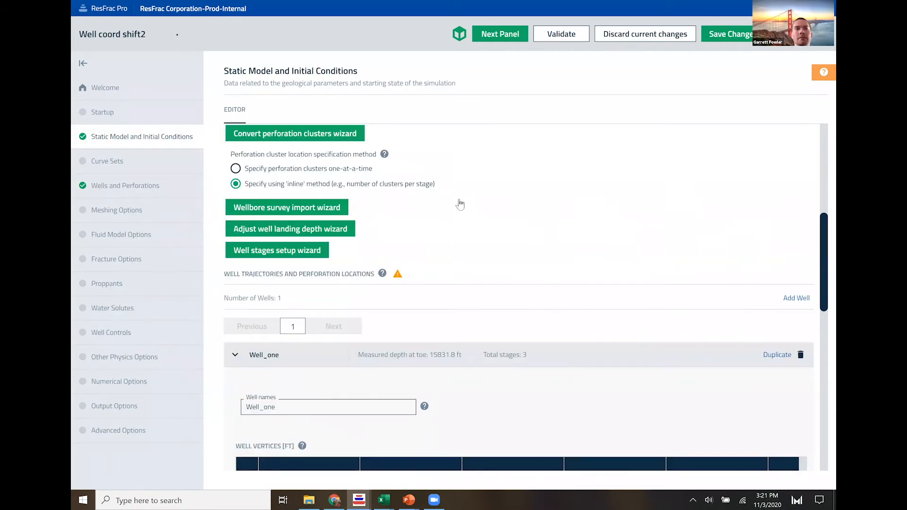
scroll(460, 204, "up", 1)
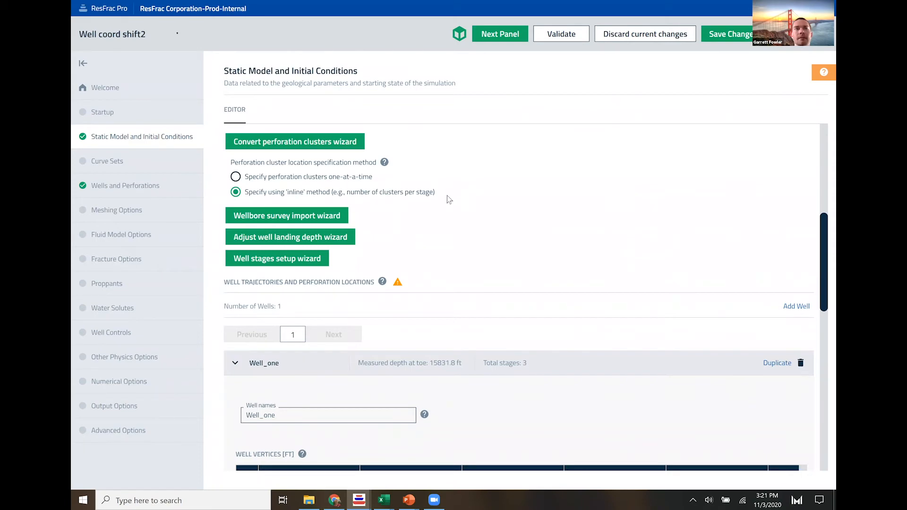
scroll(449, 195, "down", 10)
scroll(464, 175, "down", 6)
left_click(273, 242)
left_click(587, 237)
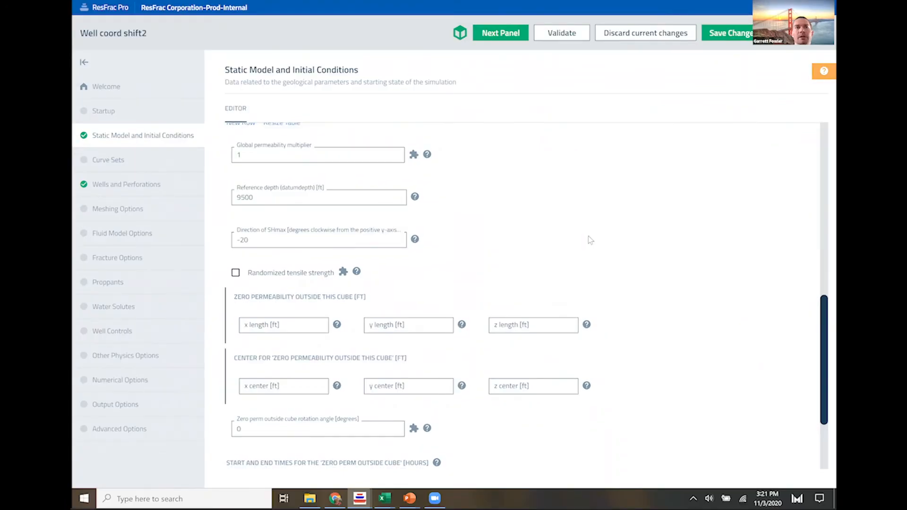
key("alt+Tab")
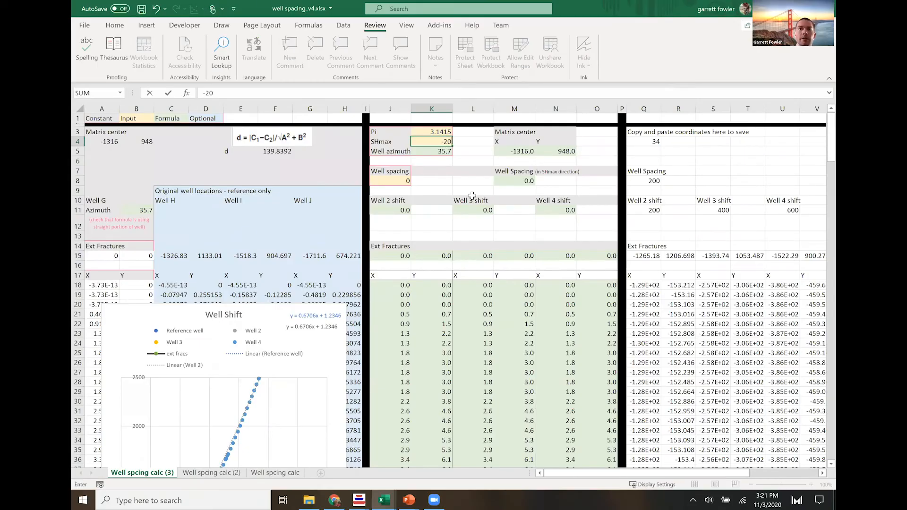
- Set the well spacing in J8 to 300 and review the shifted wells in the Well Shift chart
left_click(396, 180)
type("300")
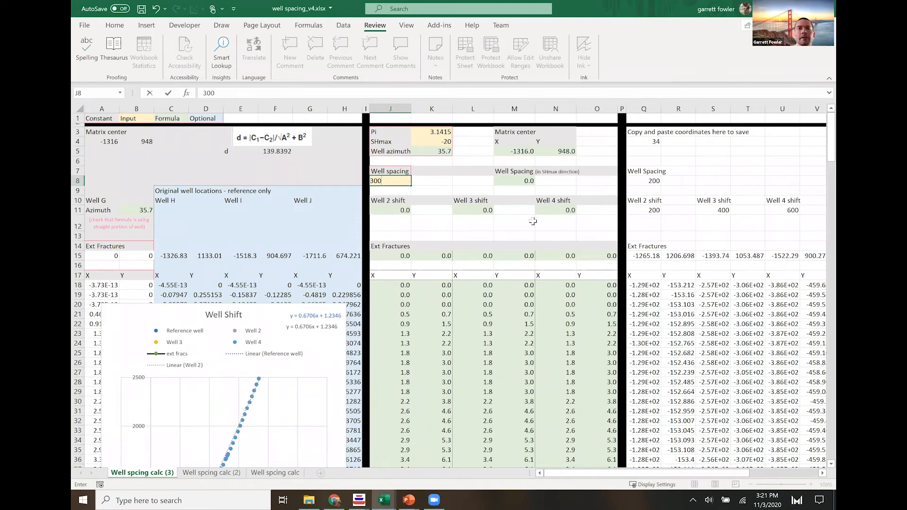
key("Return")
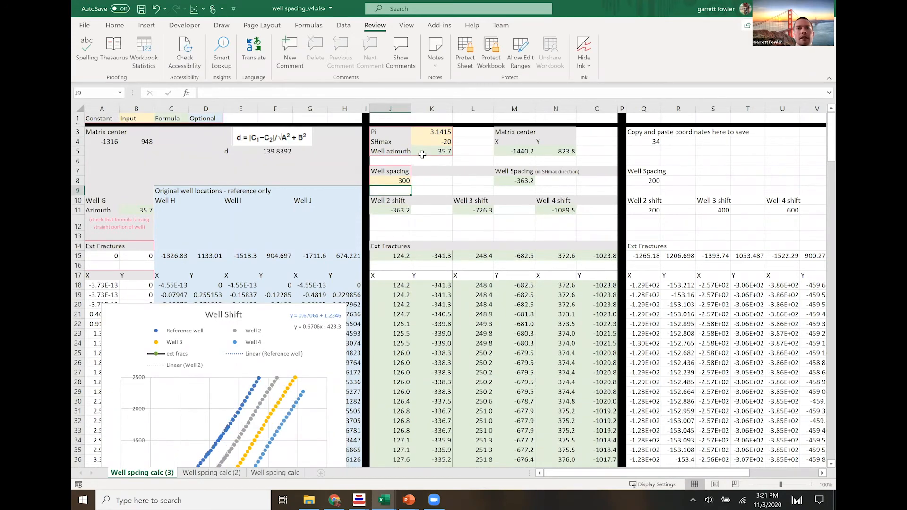
scroll(383, 185, "down", 3)
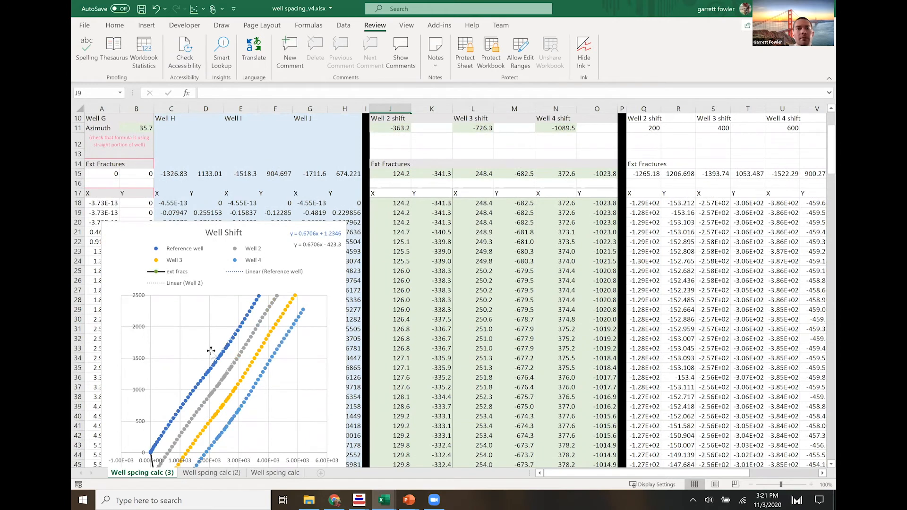
scroll(258, 364, "down", 2)
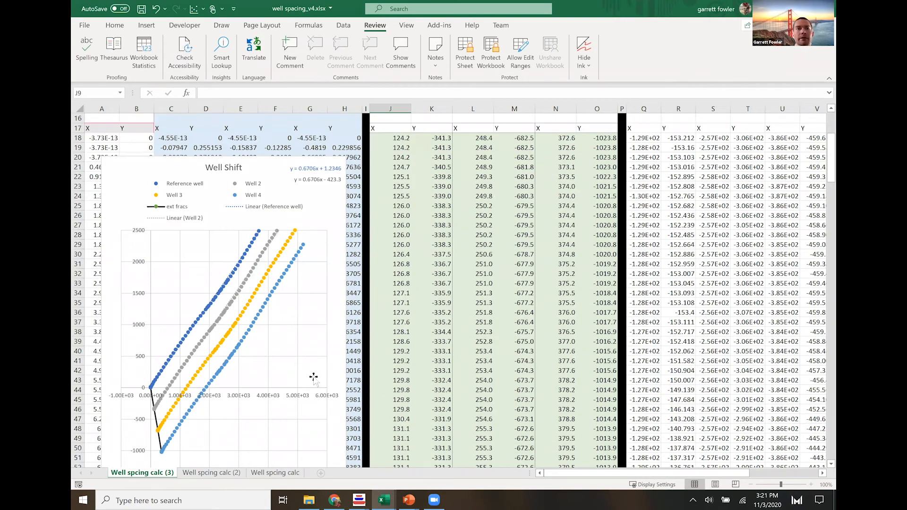
scroll(284, 399, "up", 2)
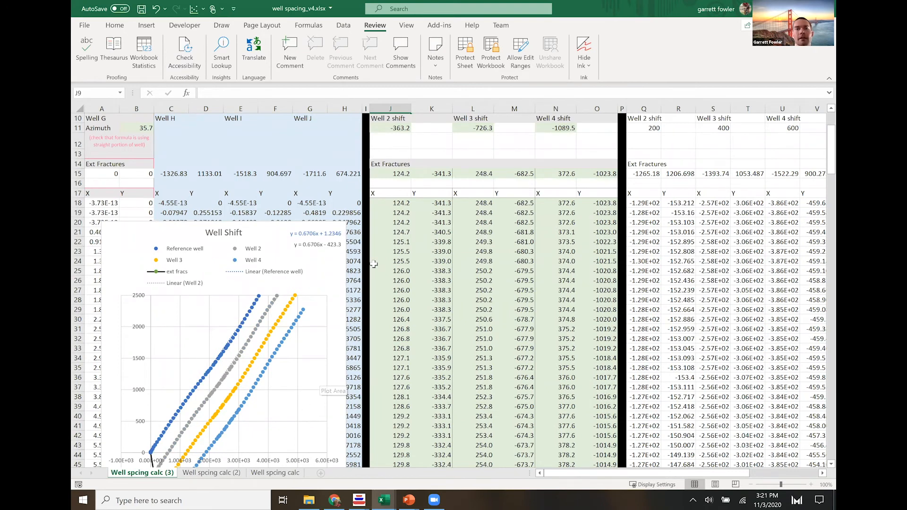
scroll(373, 264, "up", 3)
- Examine the SHmax-direction well spacing formula in M8 and compare the shifted well trajectories with the reference well in the chart
left_click(514, 180)
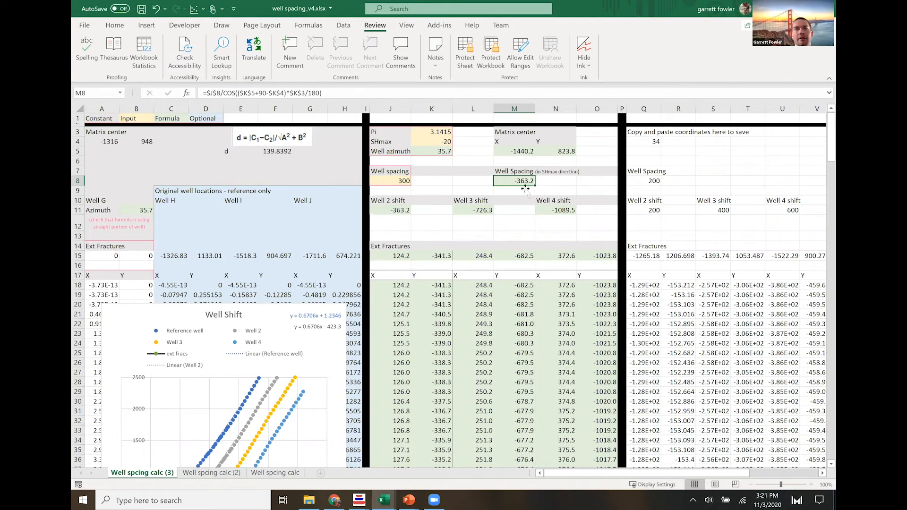
left_click(431, 141)
left_click(438, 188)
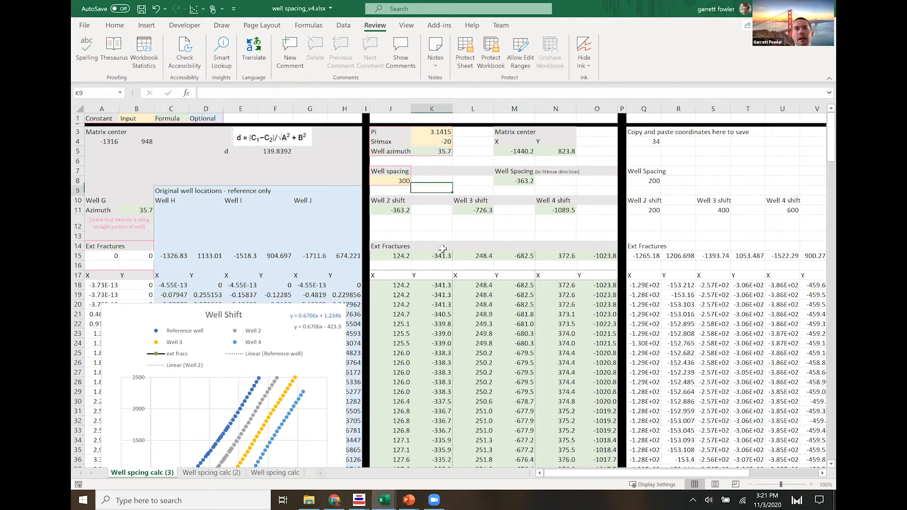
scroll(438, 199, "down", 1)
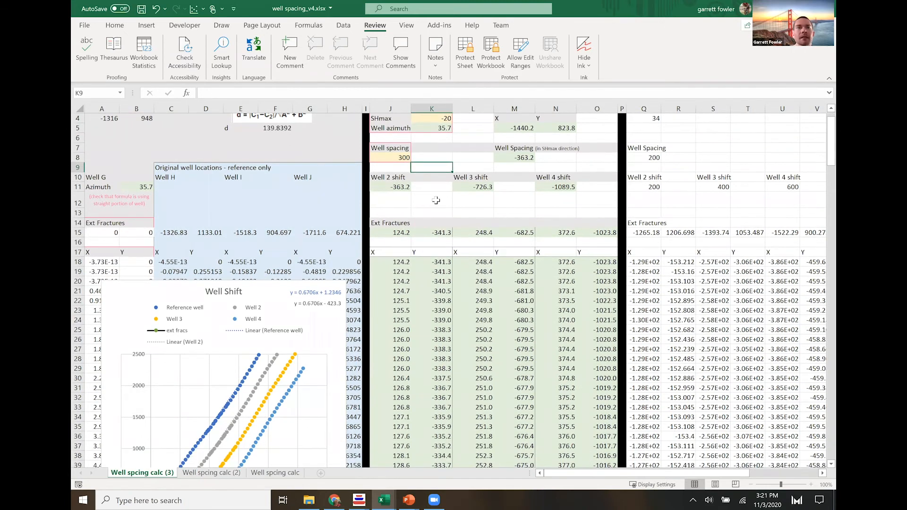
scroll(436, 200, "down", 4)
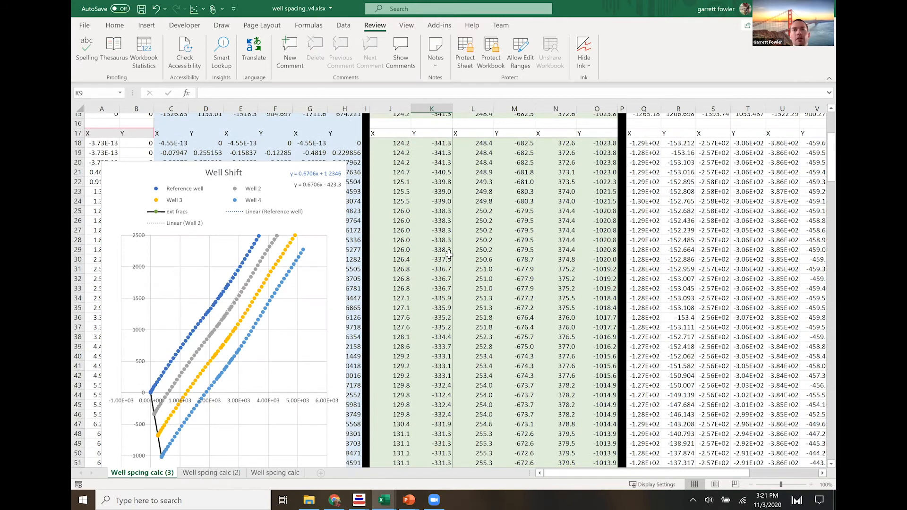
scroll(387, 153, "up", 4)
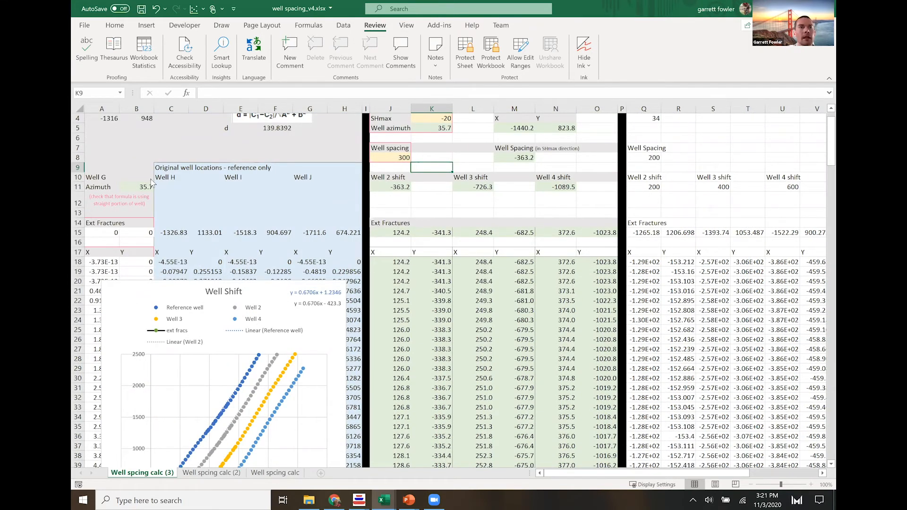
scroll(271, 207, "down", 2)
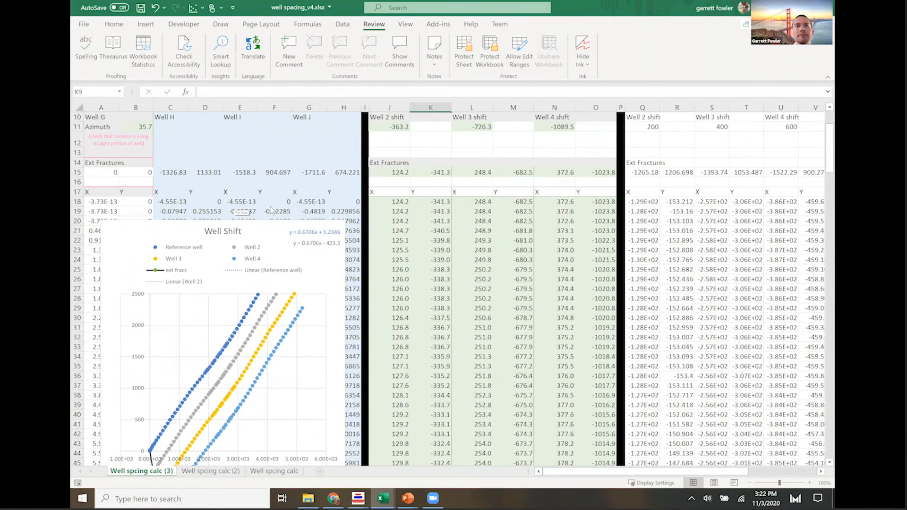
- In ResFrac's Wells and Perforations, select and copy the external fracture's center x-coordinate and y-coordinate
key("alt+Tab")
left_click(148, 183)
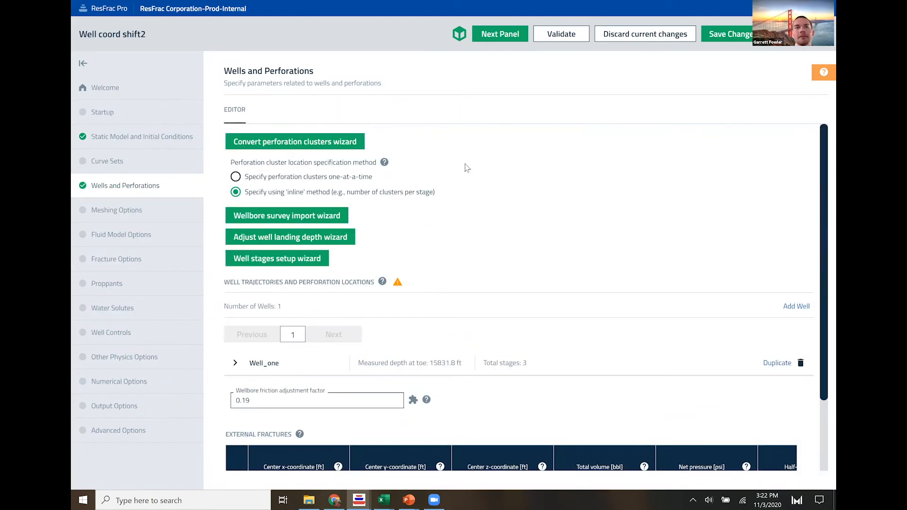
scroll(425, 232, "down", 3)
left_click_drag(302, 411, 412, 414)
key("ctrl+c")
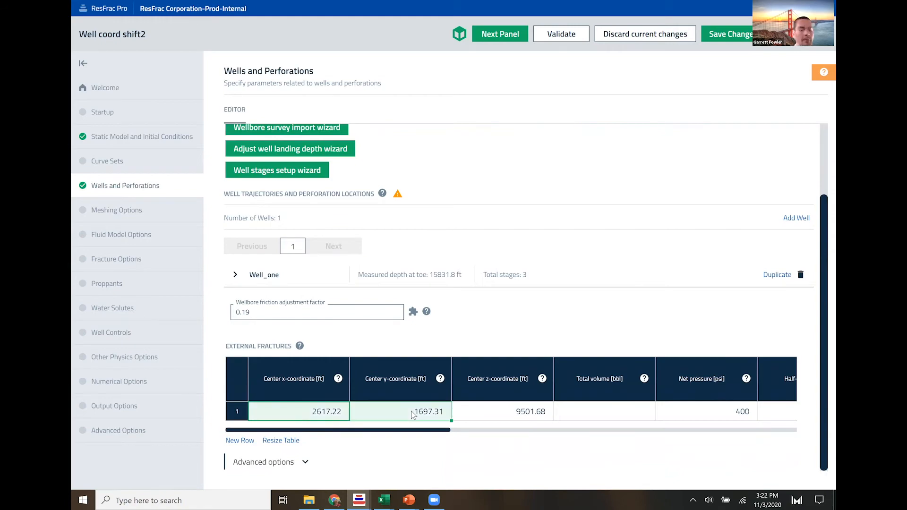
- In the Excel sheet, paste the coordinates into the reference well's Ext Fractures cells from A15 and review the fracture line in the chart
key("alt+Tab")
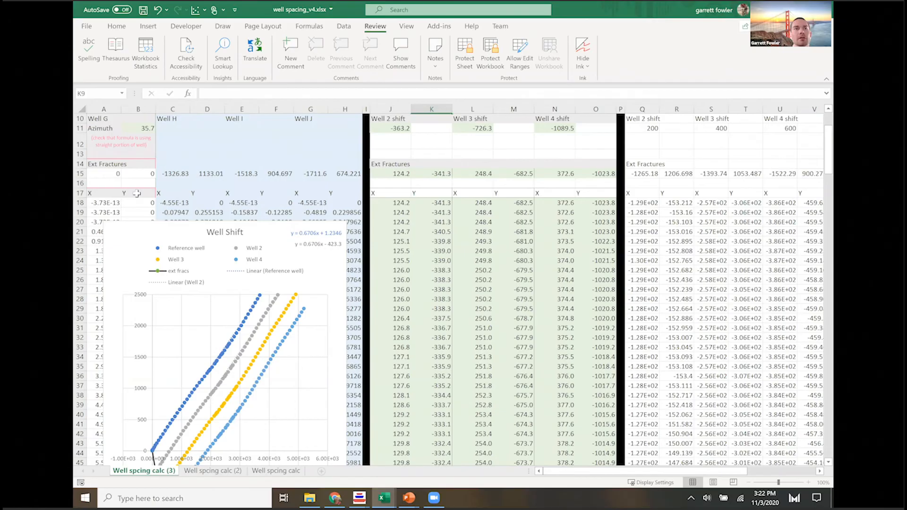
left_click(104, 175)
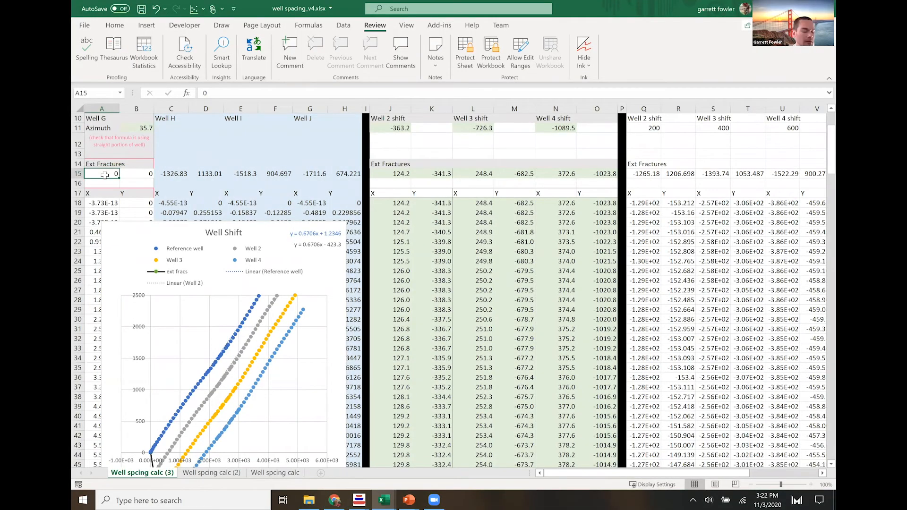
key("ctrl+v")
left_click(431, 271)
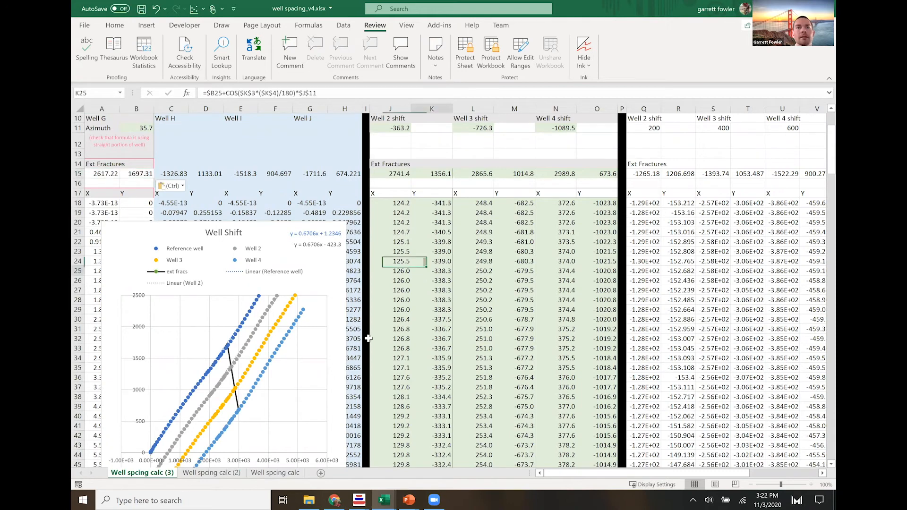
scroll(217, 274, "down", 1)
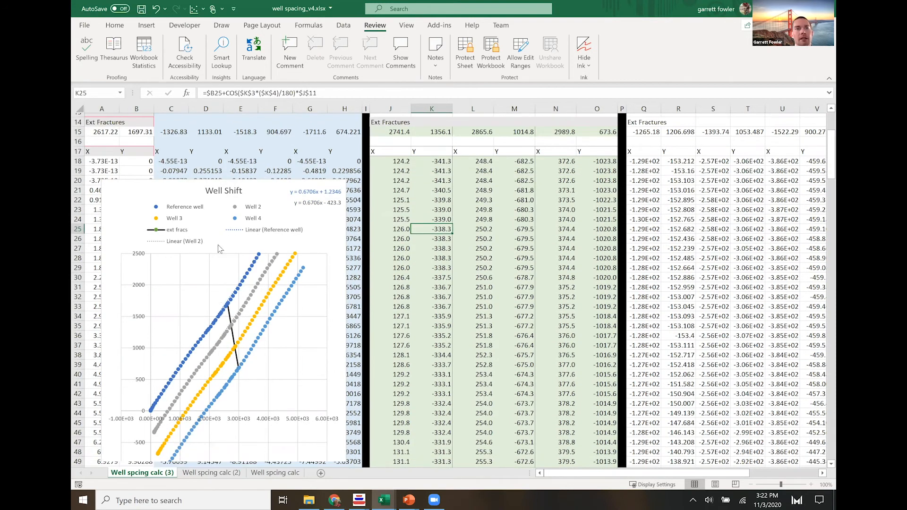
scroll(225, 297, "down", 2)
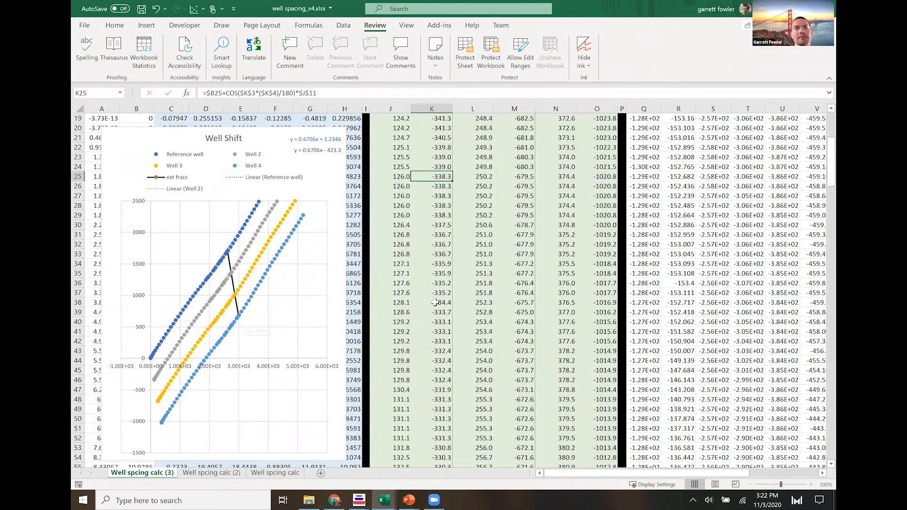
scroll(427, 153, "up", 6)
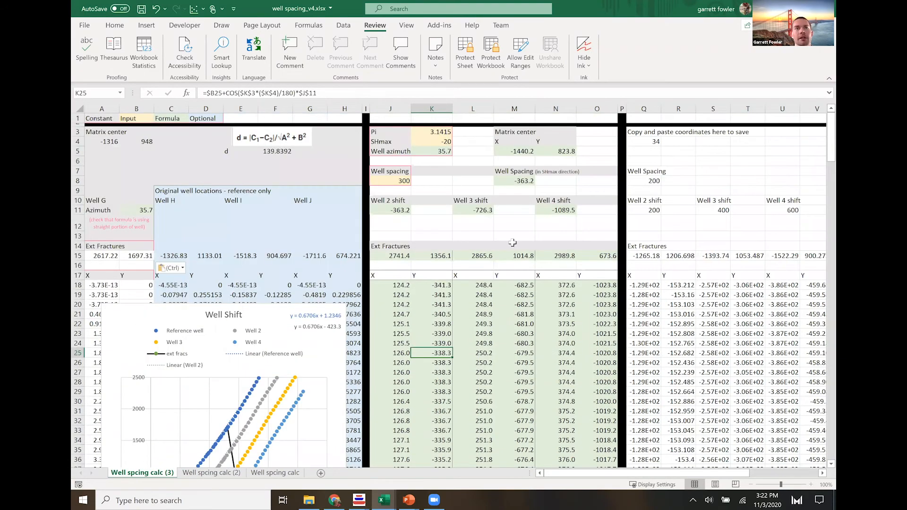
- Try an SHmax value of 90 in K4 and check the fracture line and shifted wells in the chart
key("ctrl+z")
key("ctrl+y")
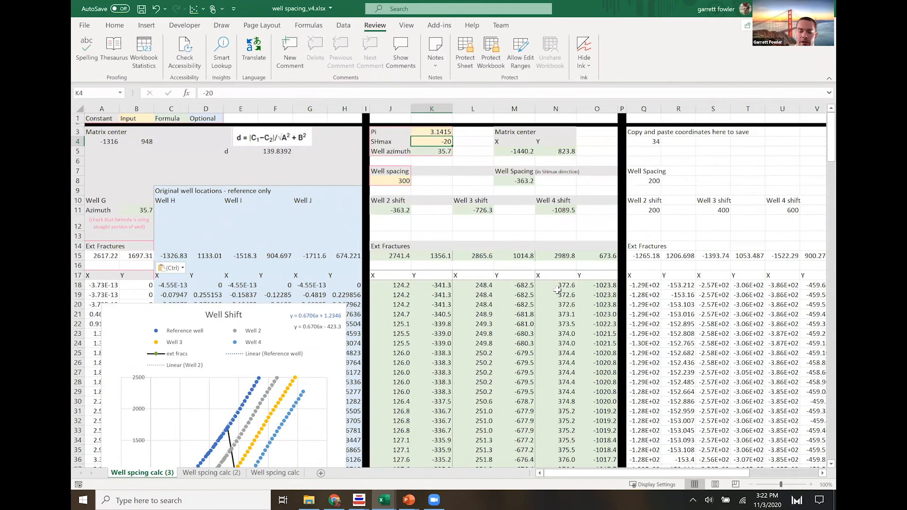
type("9")
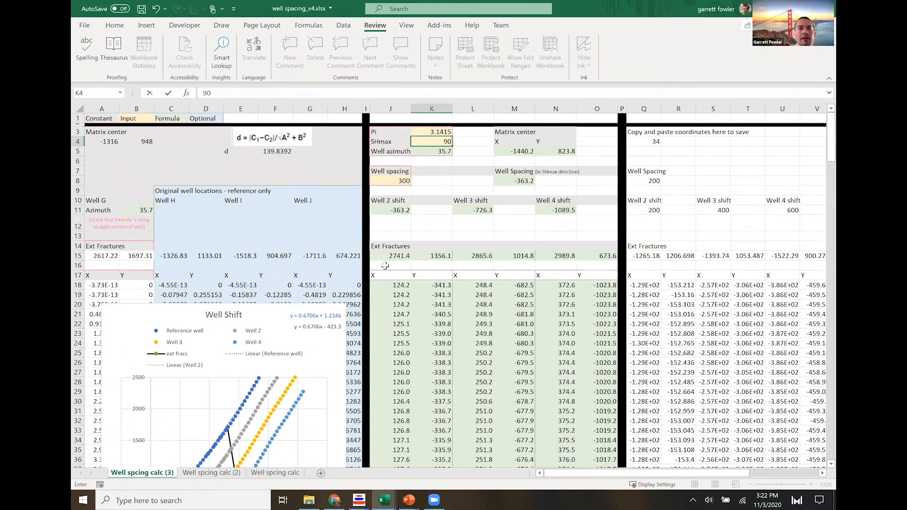
type("0")
key("Return")
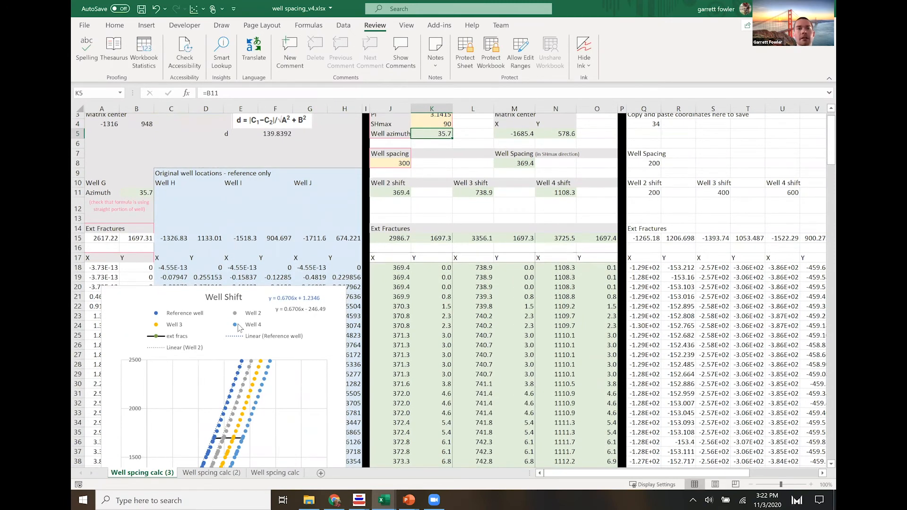
scroll(221, 256, "down", 8)
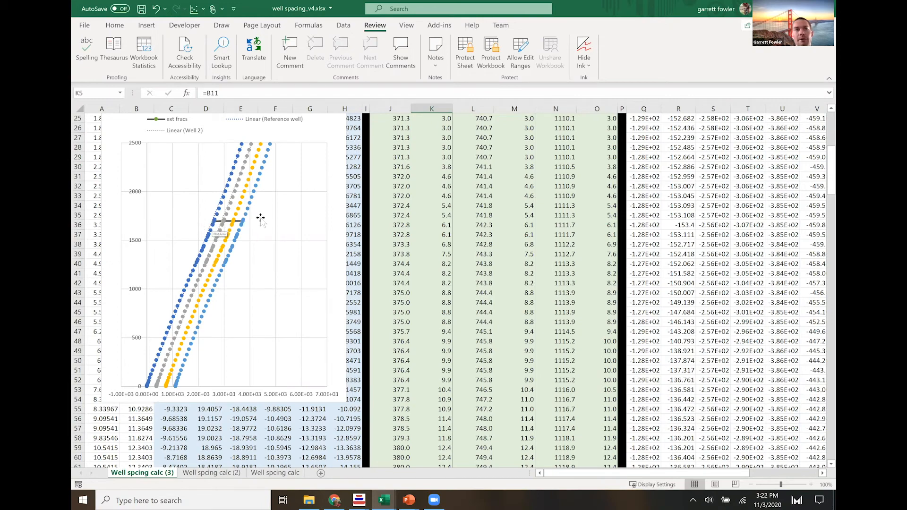
scroll(402, 258, "up", 4)
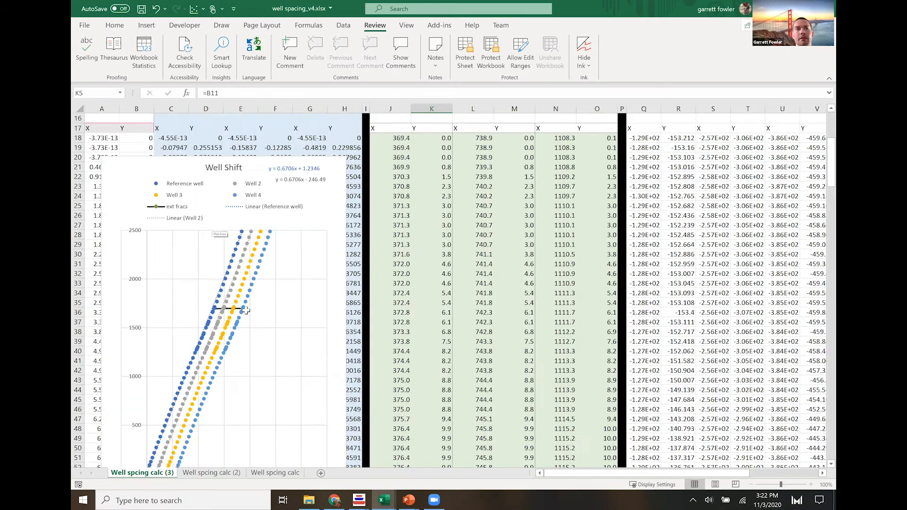
- Set SHmax in K4 back to -20 and review the Well Shift chart and calculated coordinates
scroll(428, 202, "up", 4)
left_click(431, 141)
type("90")
type("-2")
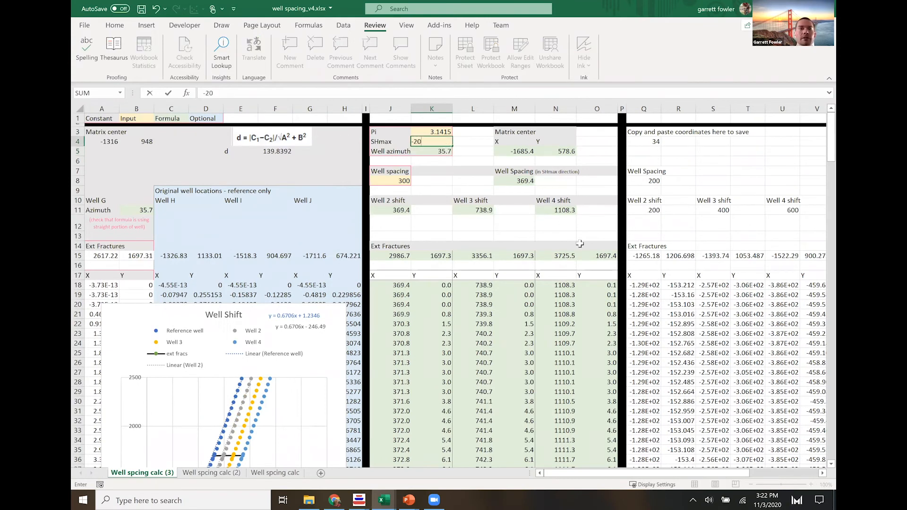
type("0")
key("Return")
scroll(441, 210, "down", 2)
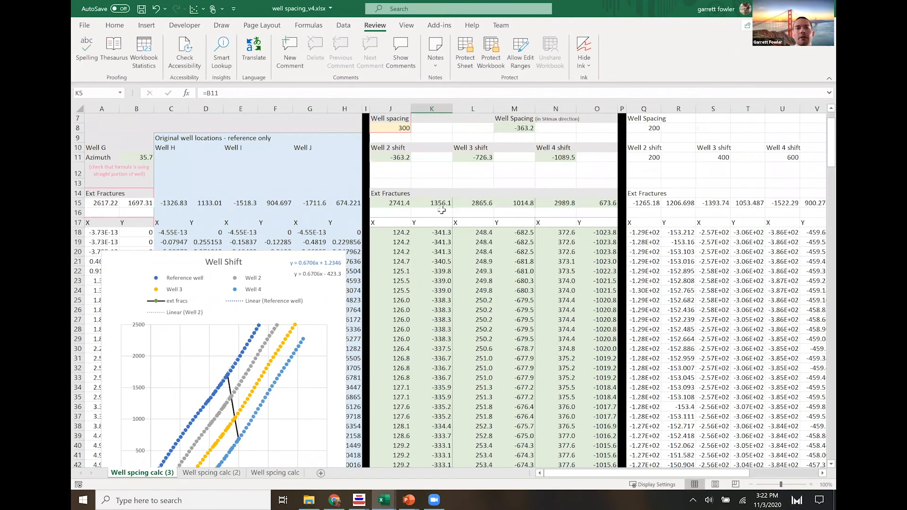
scroll(441, 209, "down", 2)
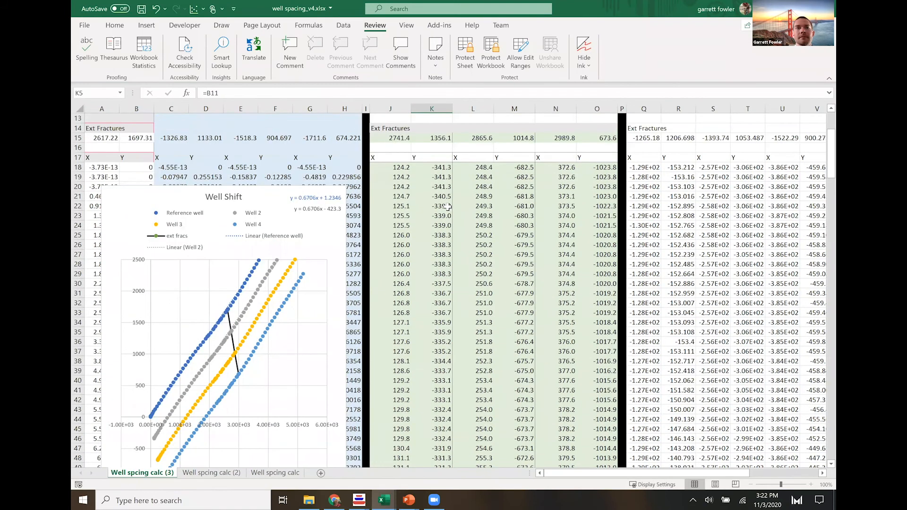
scroll(458, 217, "up", 3)
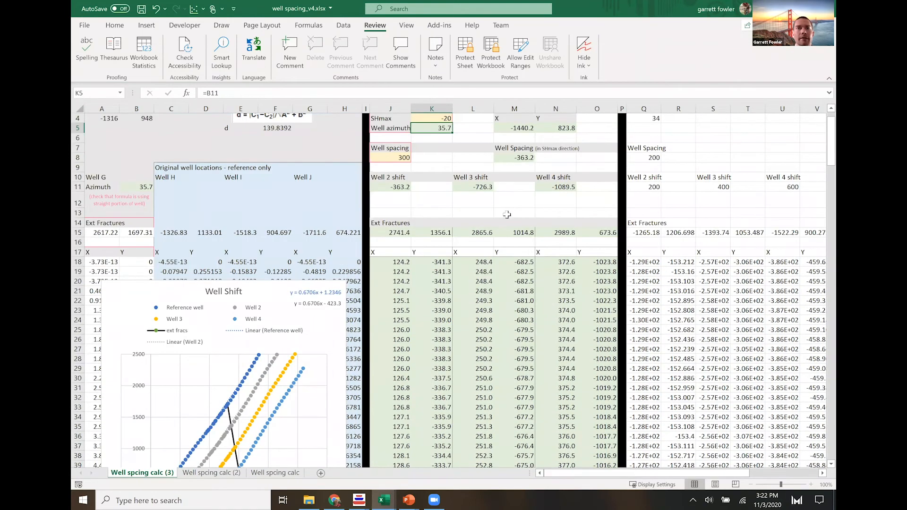
left_click(491, 213)
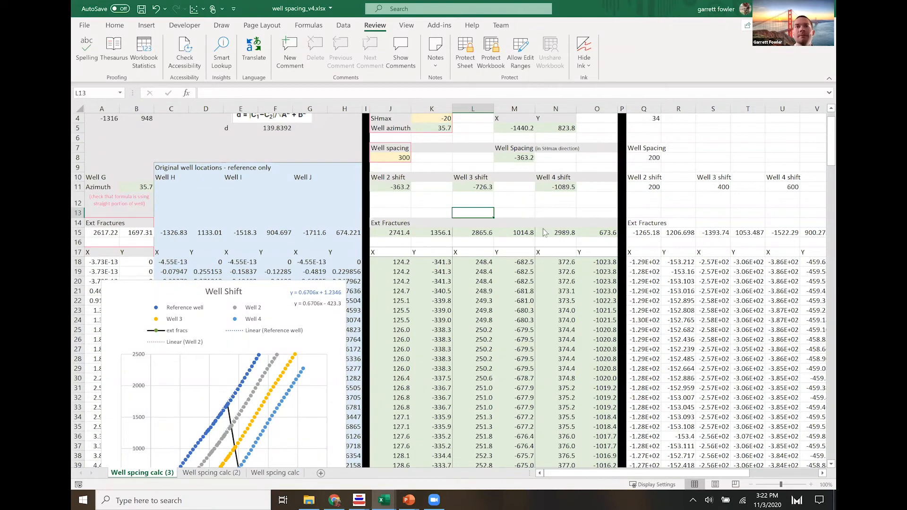
- In ResFrac's Wells and Perforations, duplicate Well_one and run the wizard that converts perforation clusters from inline to one-at-a-time style
key("alt+Tab")
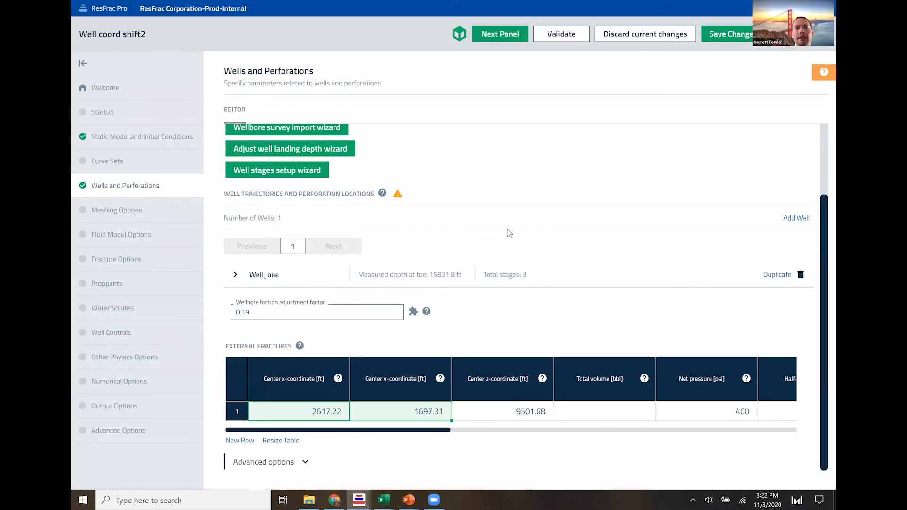
scroll(519, 231, "up", 3)
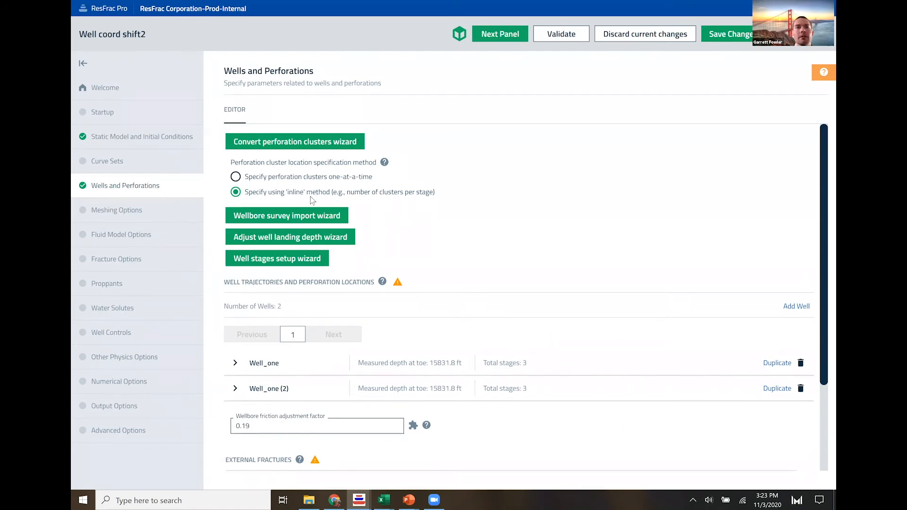
left_click(315, 144)
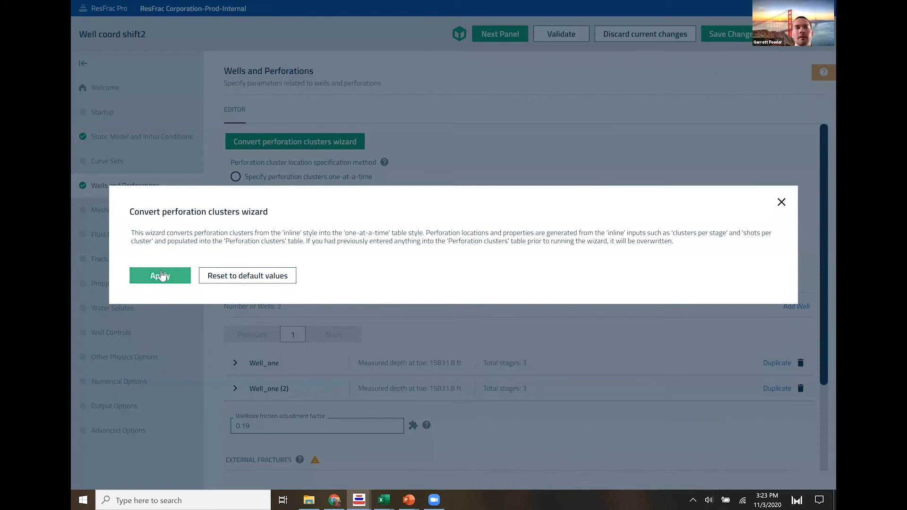
left_click(468, 166)
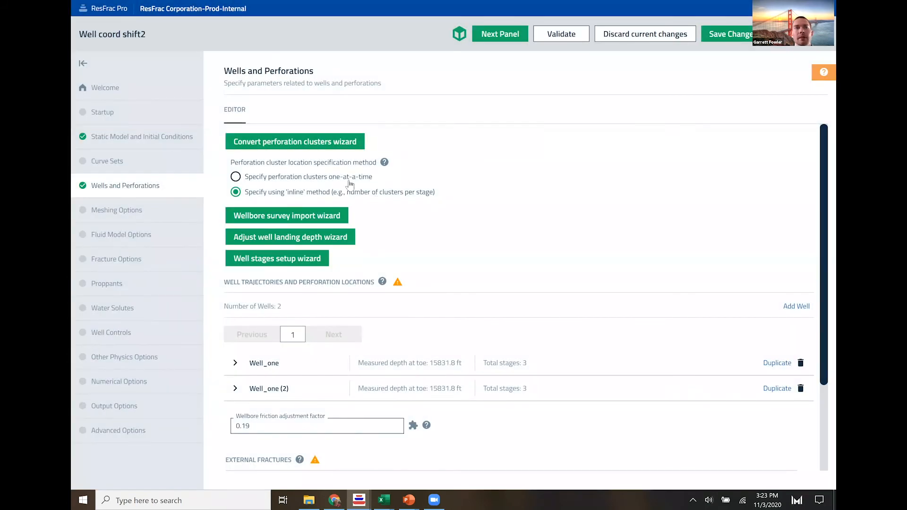
- Specify perforation clusters one-at-a-time by measured depth along the wellbore, and expand Well_one (2) to its well vertices
left_click(235, 177)
left_click(234, 143)
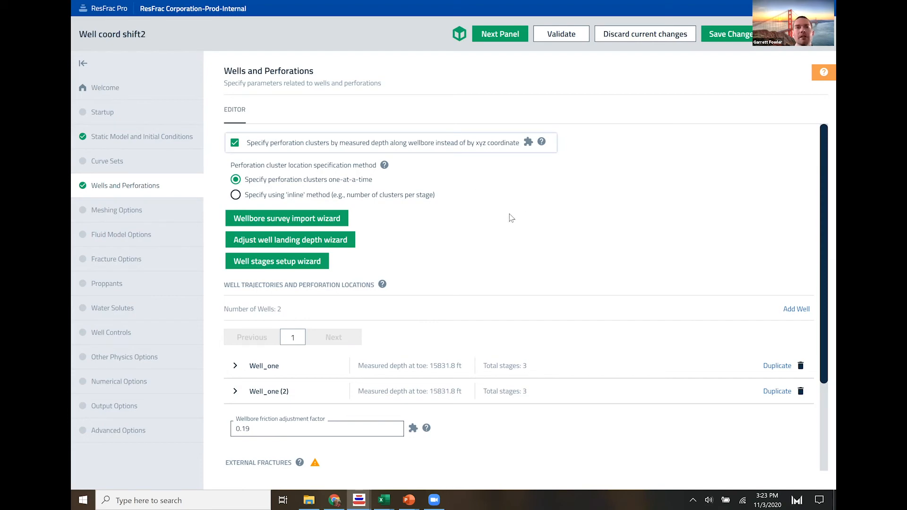
scroll(504, 219, "down", 2)
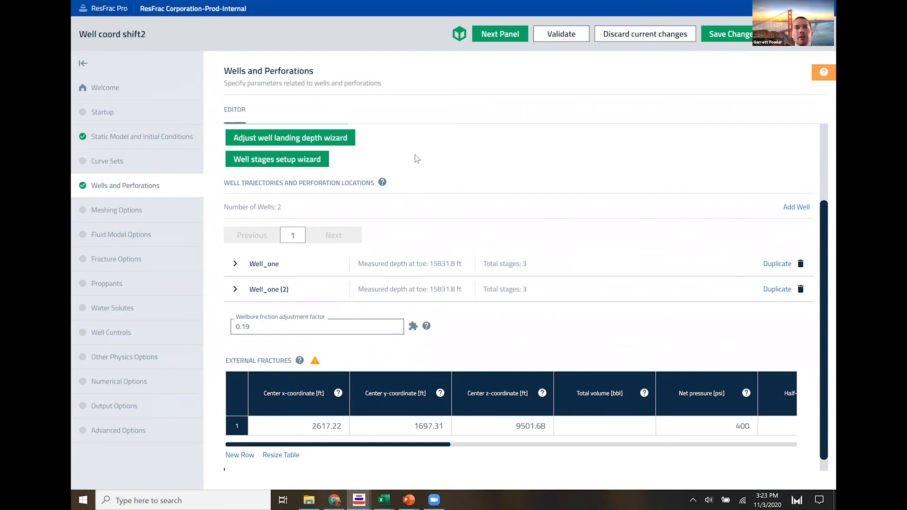
scroll(414, 155, "up", 2)
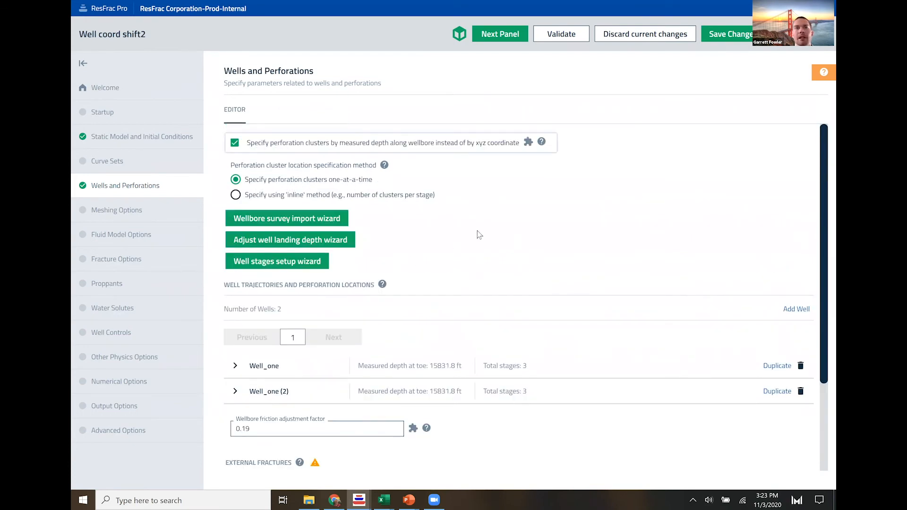
scroll(477, 231, "down", 2)
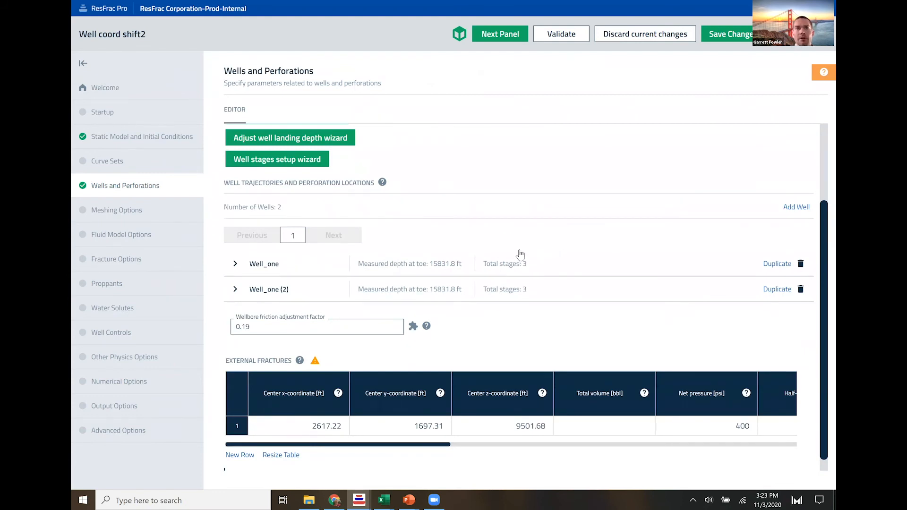
left_click(456, 279)
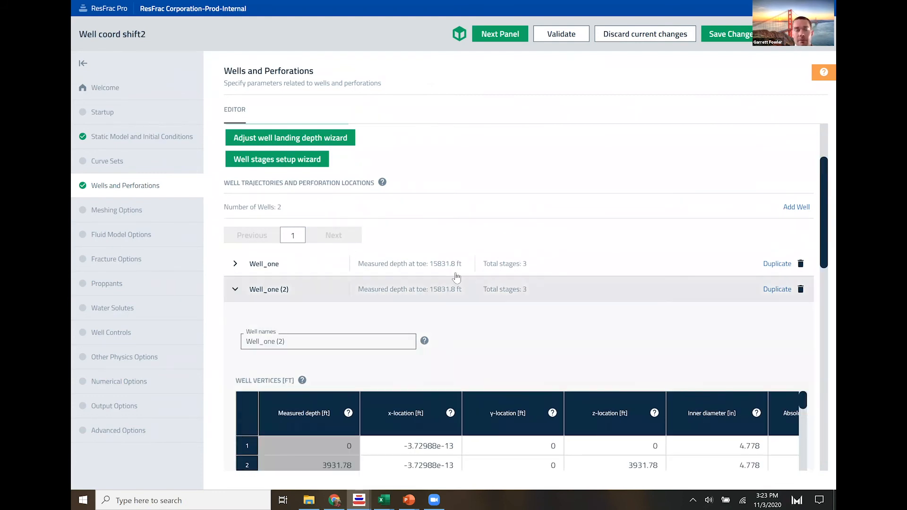
scroll(497, 221, "down", 3)
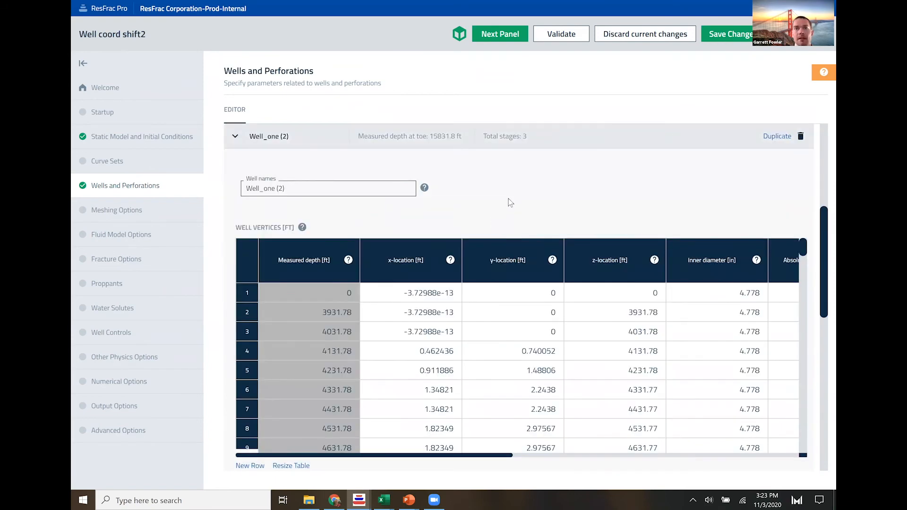
- In VizTool, refresh the 3D model and apply a Z matrix slice with max layer 15
key("alt+Tab")
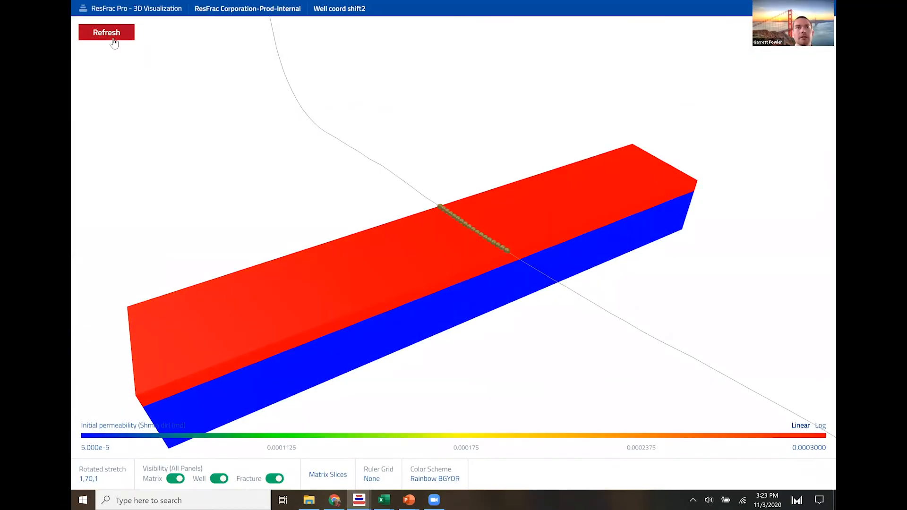
left_click(110, 36)
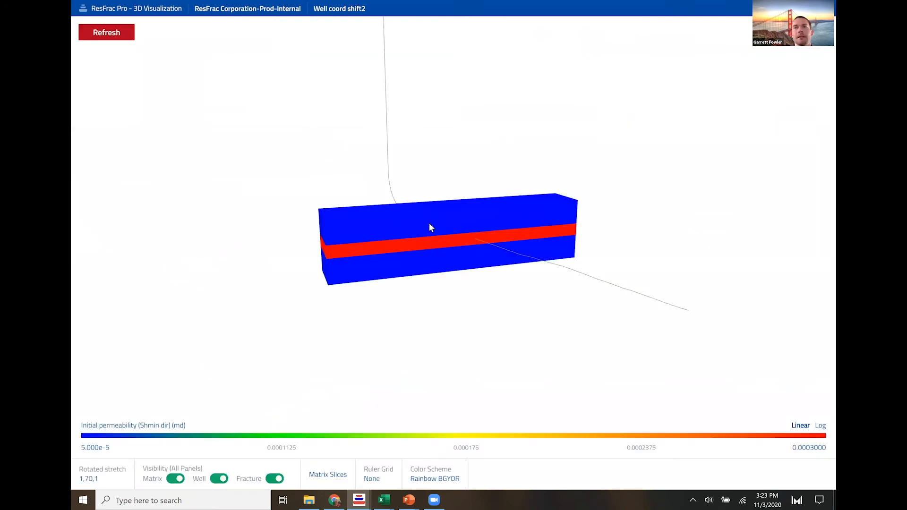
left_click_drag(436, 275, 458, 246)
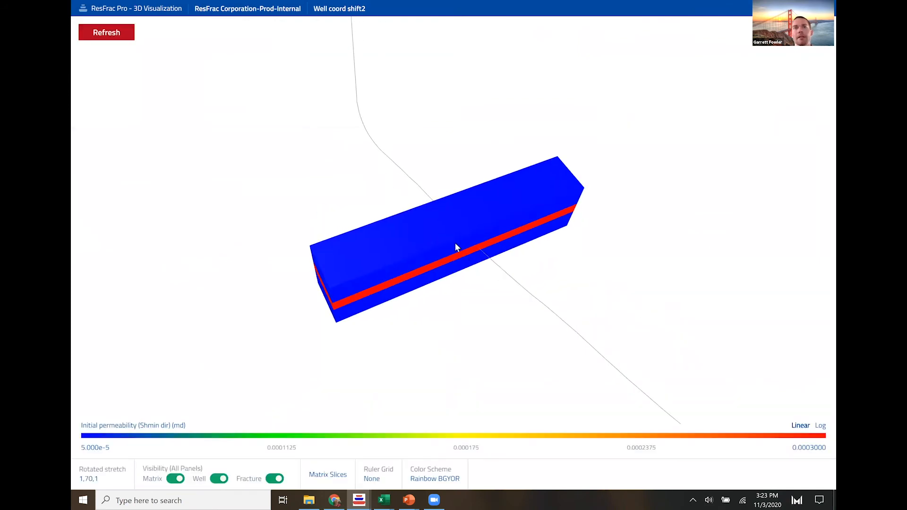
scroll(458, 245, "up", 5)
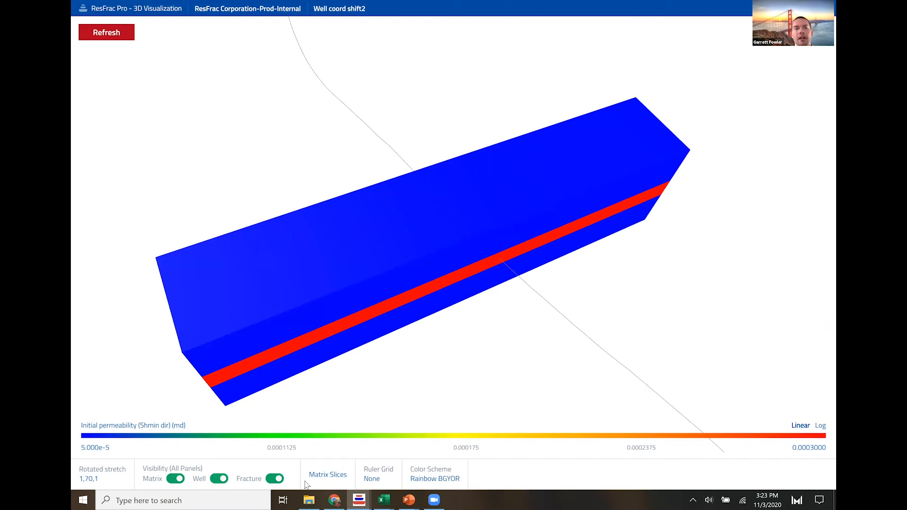
left_click(343, 482)
left_click_drag(401, 398, 381, 401)
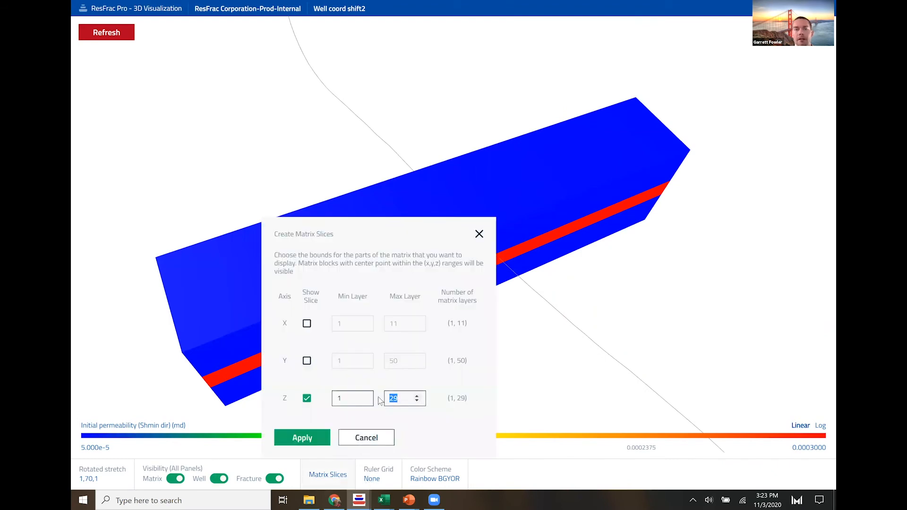
type("15")
key("Return")
- Display the perforations along the well and examine their position in the matrix from several angles
left_click(245, 480)
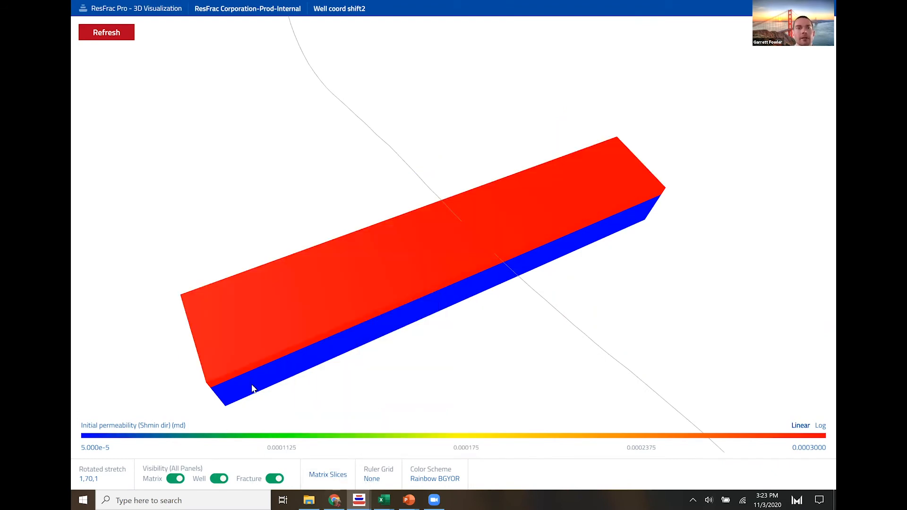
left_click(270, 362)
left_click(456, 268)
left_click_drag(477, 276, 472, 247)
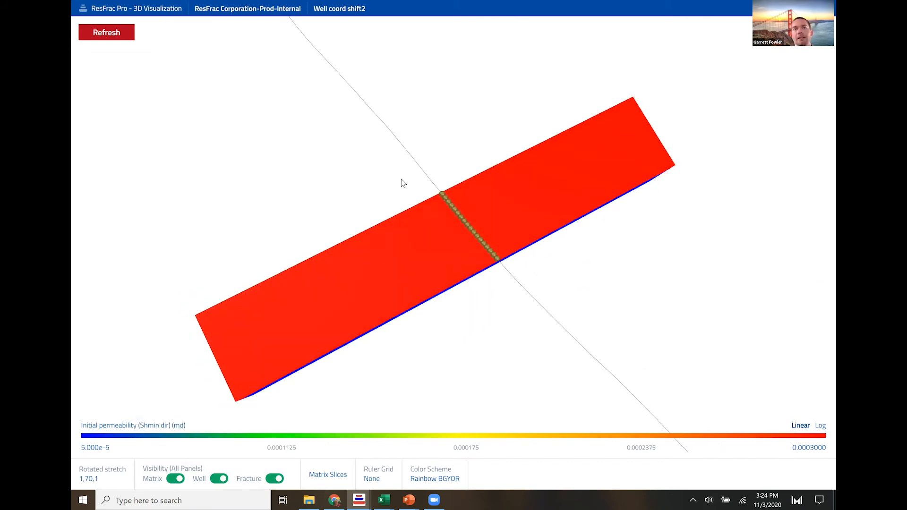
left_click_drag(401, 180, 403, 147)
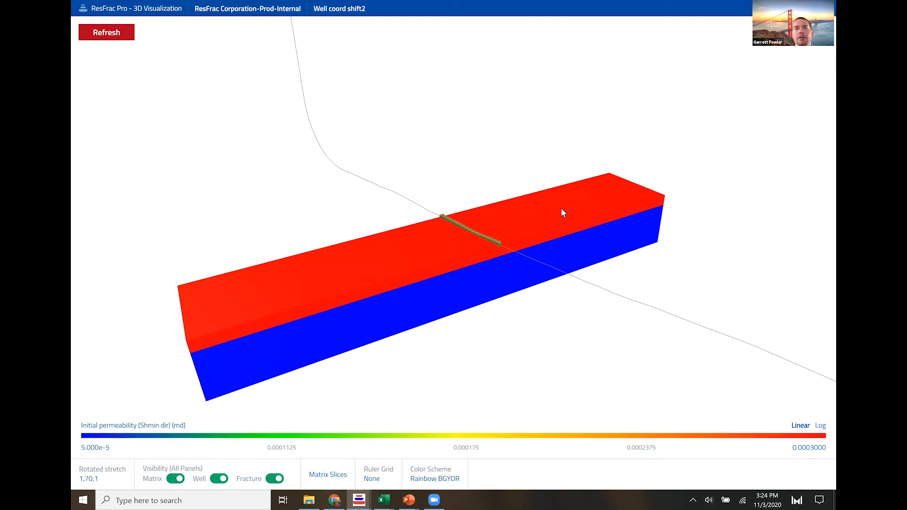
left_click_drag(566, 206, 527, 198)
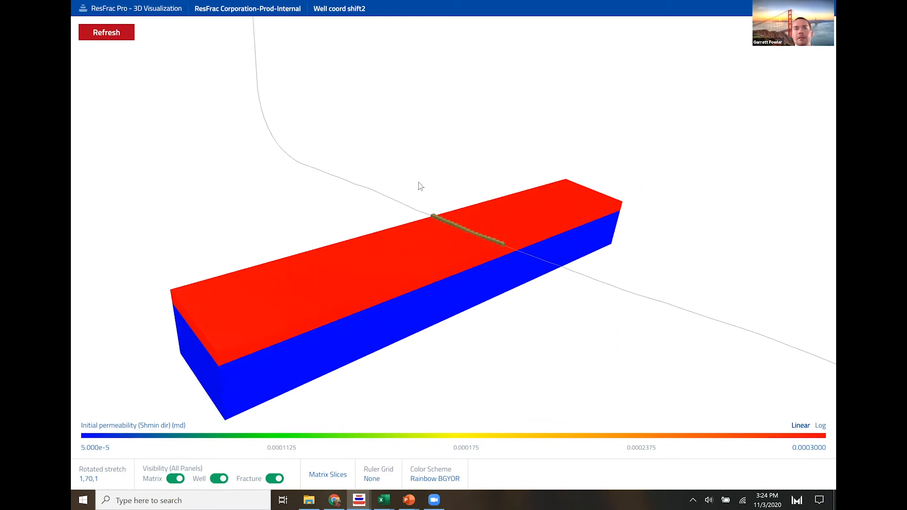
left_click_drag(419, 186, 456, 221)
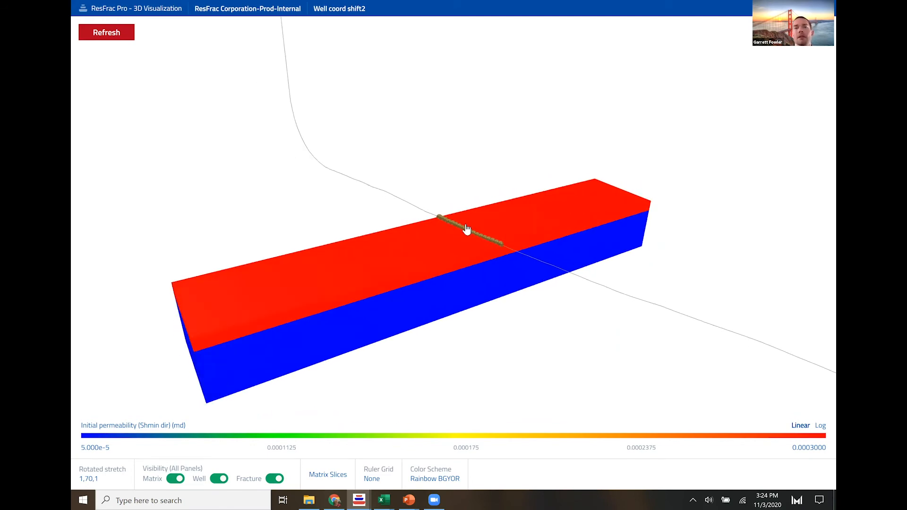
- Return to ResFrac's Wells and Perforations editor and rename Well_one (2) as Well_two
key("alt+Tab")
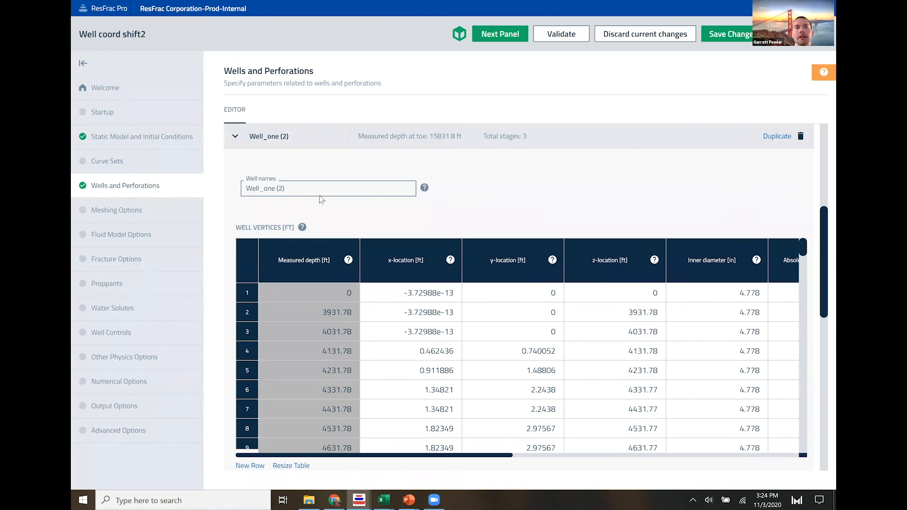
left_click_drag(264, 195, 279, 198)
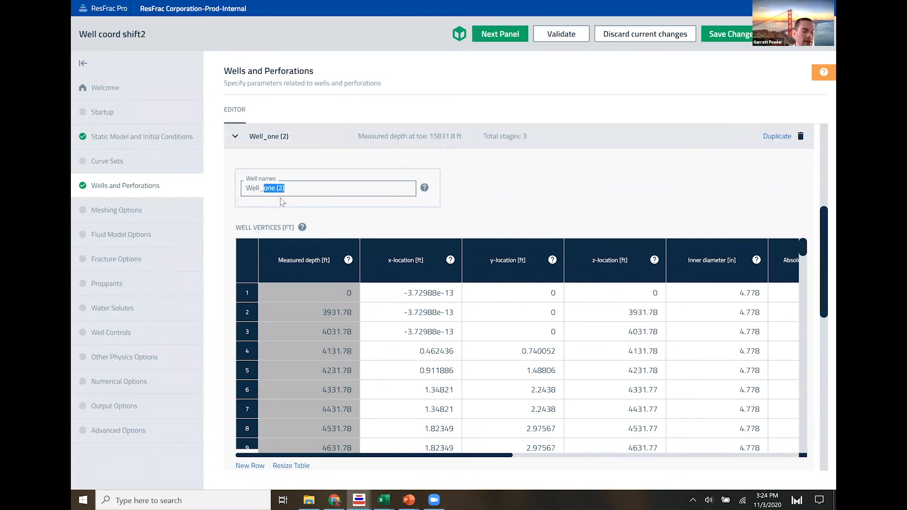
type("two")
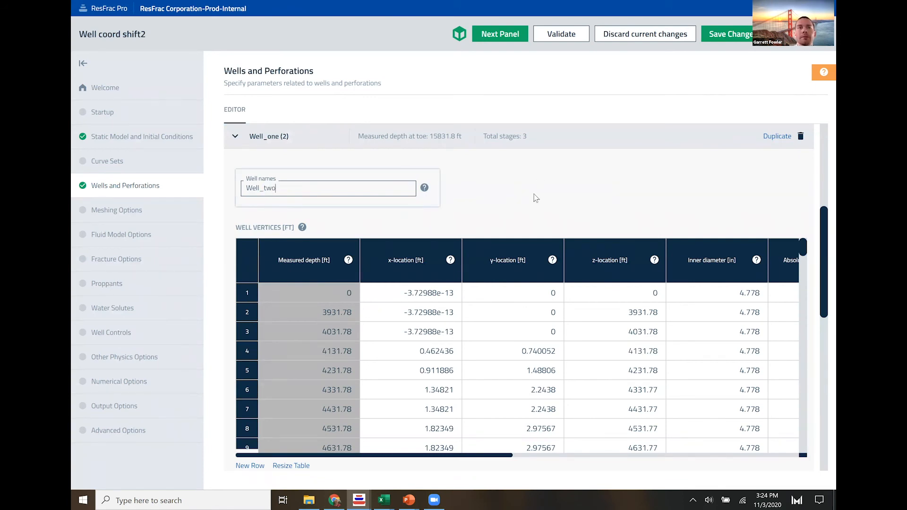
left_click(518, 208)
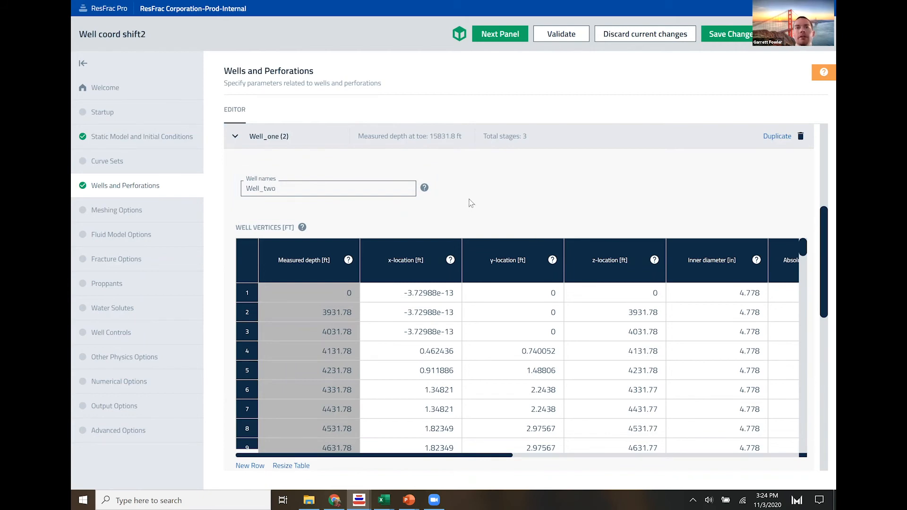
- In the Excel sheet well spacing_v4.xlsx, copy Well 2's shifted X and Y coordinates from J18:K138
key("alt+Tab")
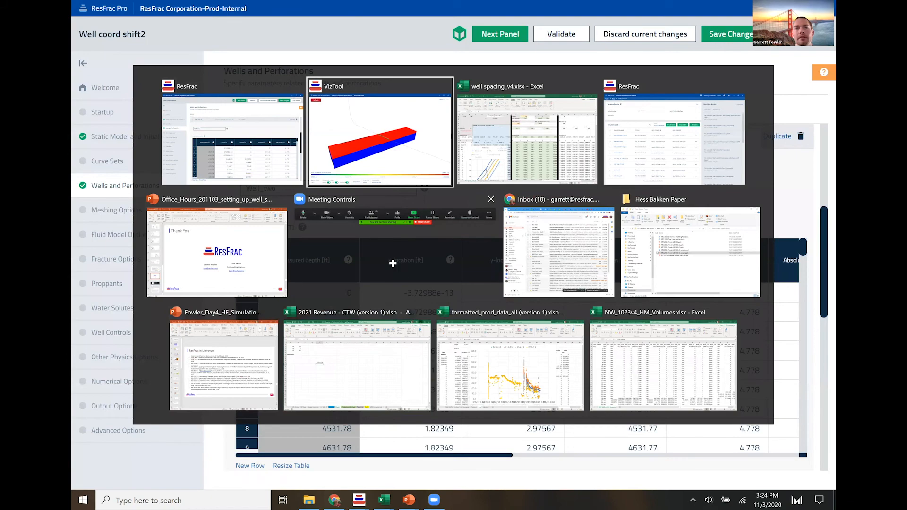
key("alt+Tab")
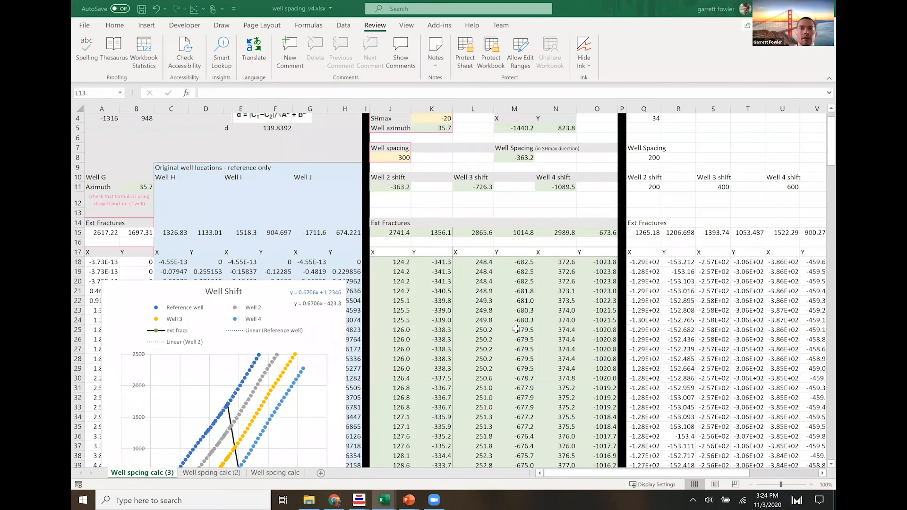
key("Down")
key("Down")
key("Down")
key("Down")
key("Down")
key("Left")
key("Left")
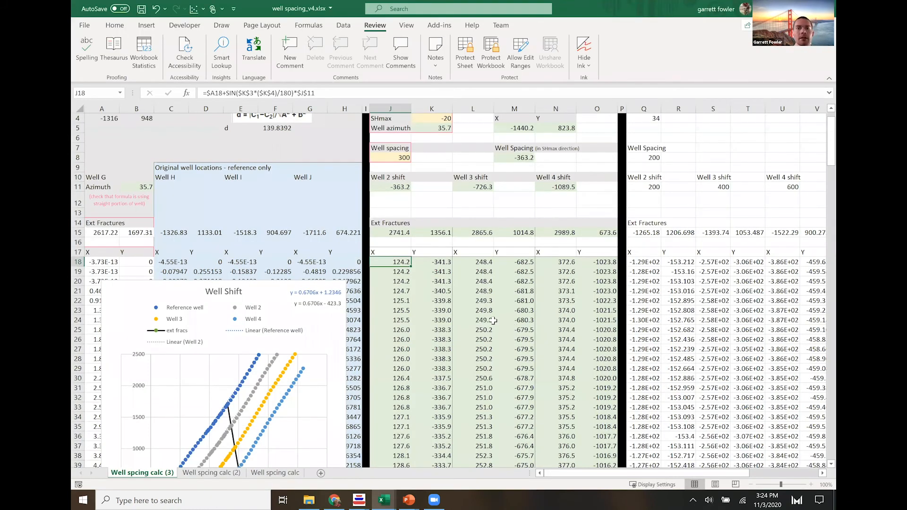
key("shift+Right")
key("ctrl+shift+Down")
key("ctrl+c")
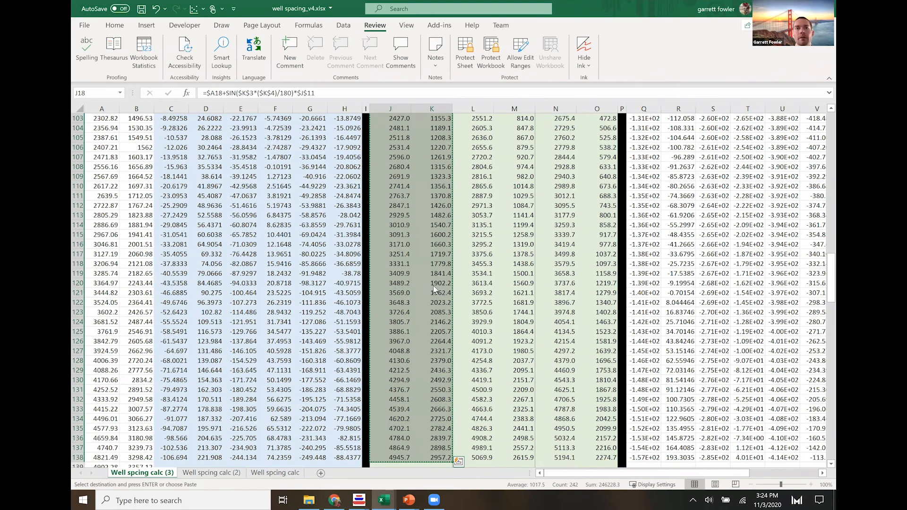
- In ResFrac, paste the copied coordinates into Well_two's x-location and y-location columns from row 1 and check the table's ends
key("alt+Tab")
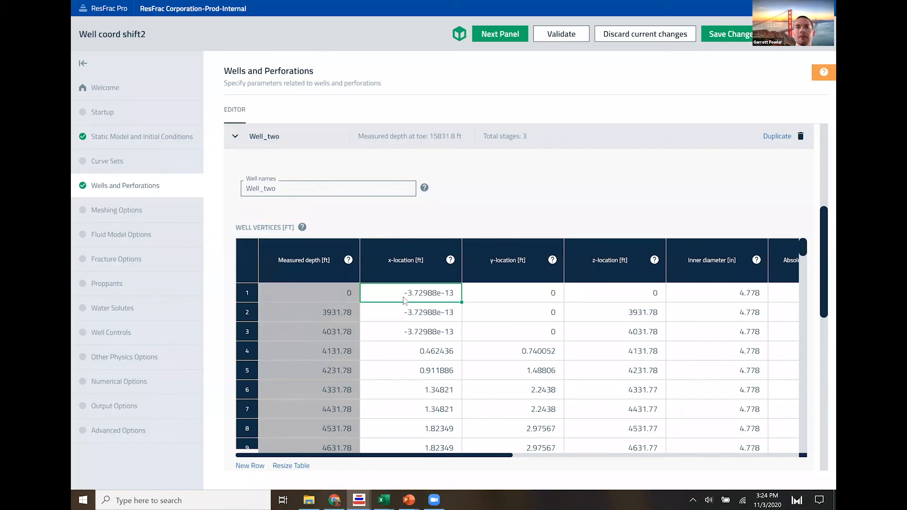
key("ctrl+v")
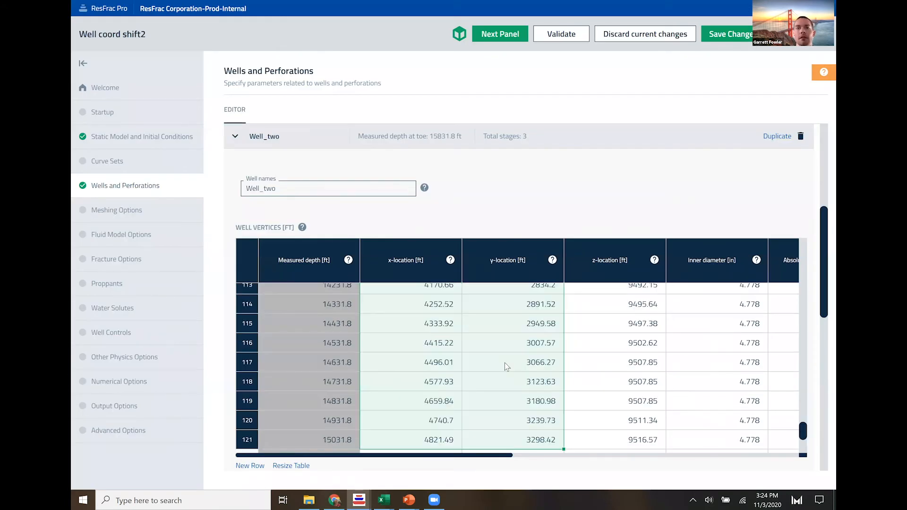
scroll(505, 363, "up", 20)
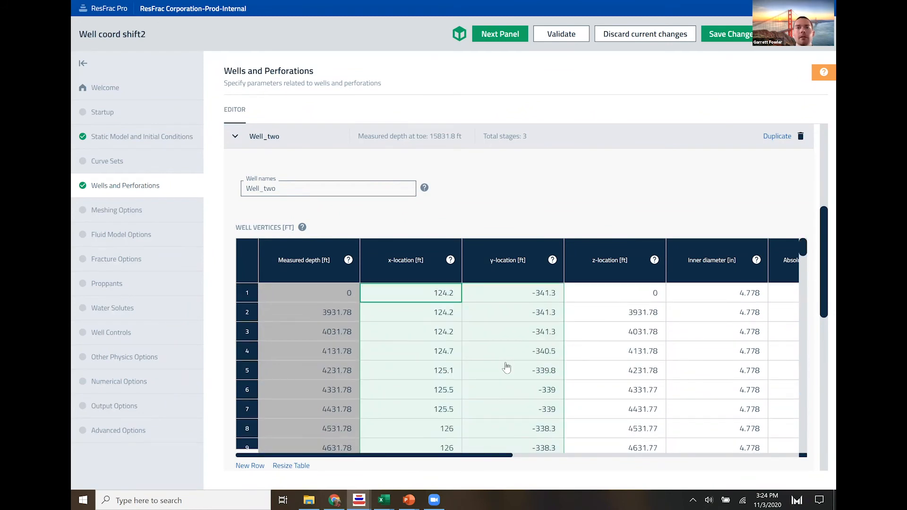
scroll(505, 363, "up", 5)
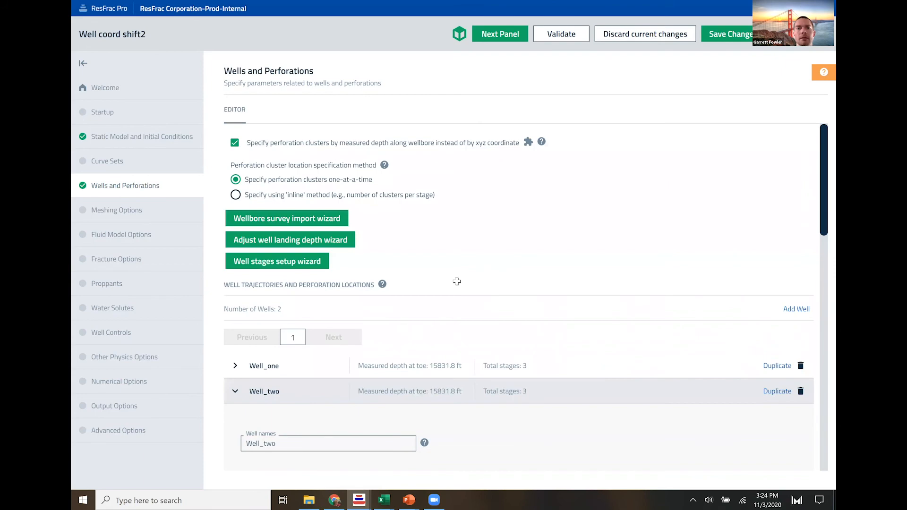
- In the Excel sheet, fill C138:O138 down to row 146 and go to the last Well 2 X value in J146
key("alt+Tab")
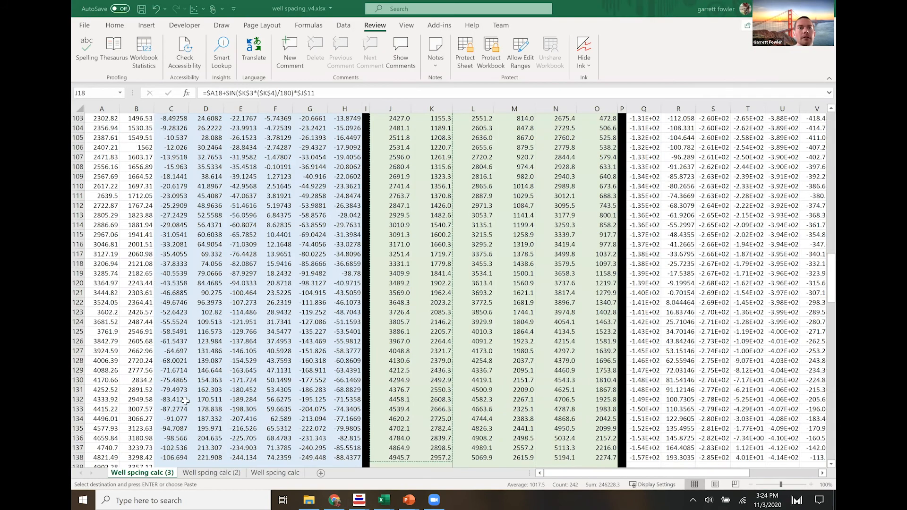
scroll(186, 359, "down", 7)
scroll(171, 312, "up", 2)
left_click_drag(171, 313, 393, 362)
left_click(393, 362)
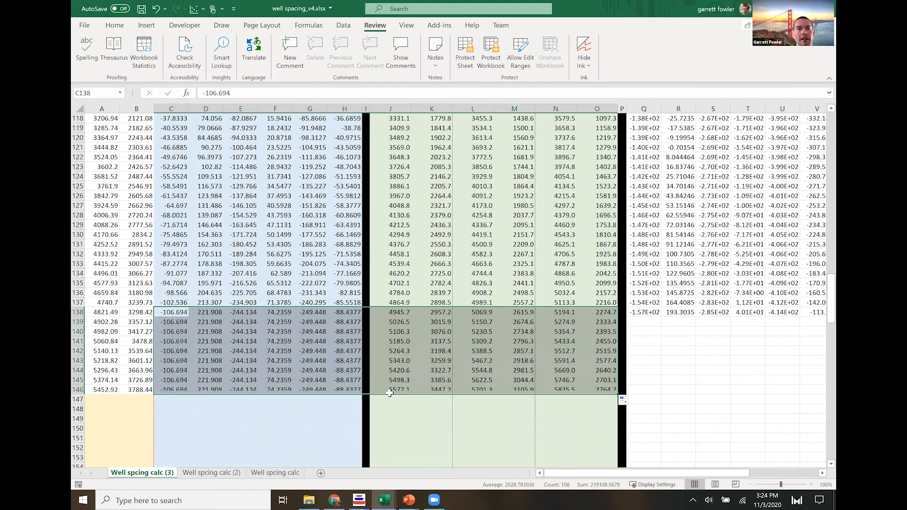
key("Down")
key("Down")
key("Down")
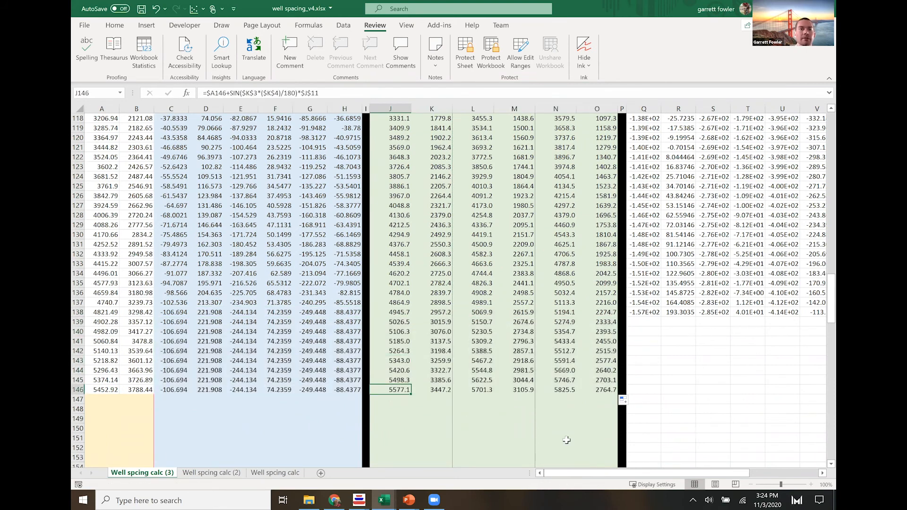
- In the Excel sheet, copy Well 2's full set of shifted X and Y coordinates from J18:K146
key("Left")
key("Left")
key("Left")
key("Left")
key("Left")
key("Left")
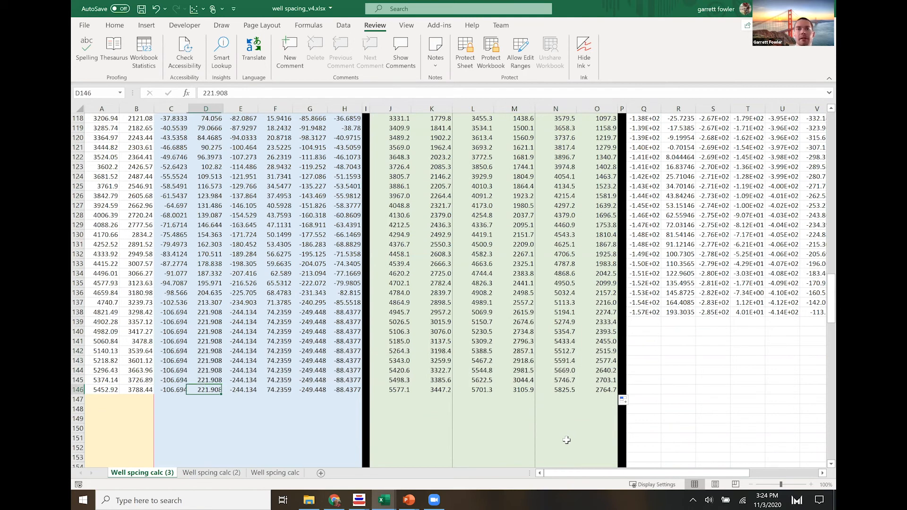
key("Right")
key("Right")
key("Right")
key("Right")
key("Right")
key("Right")
key("shift+Right")
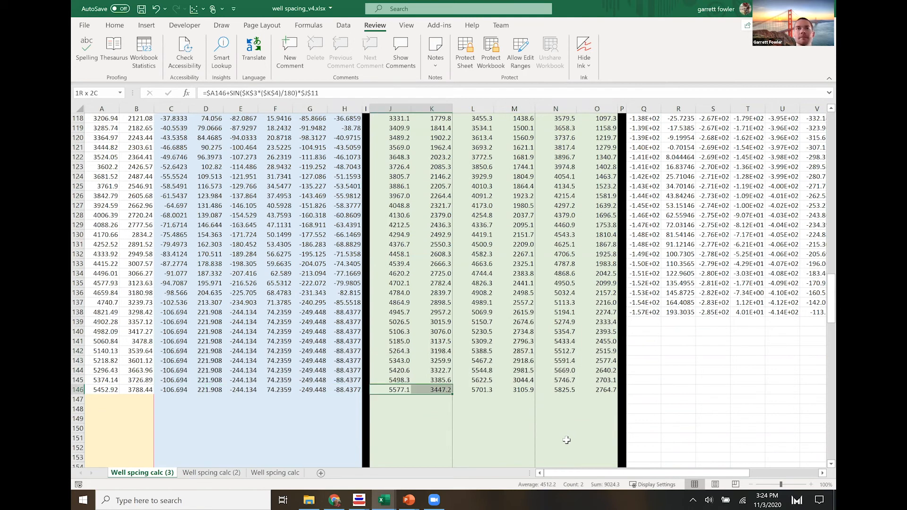
key("ctrl+shift+Up")
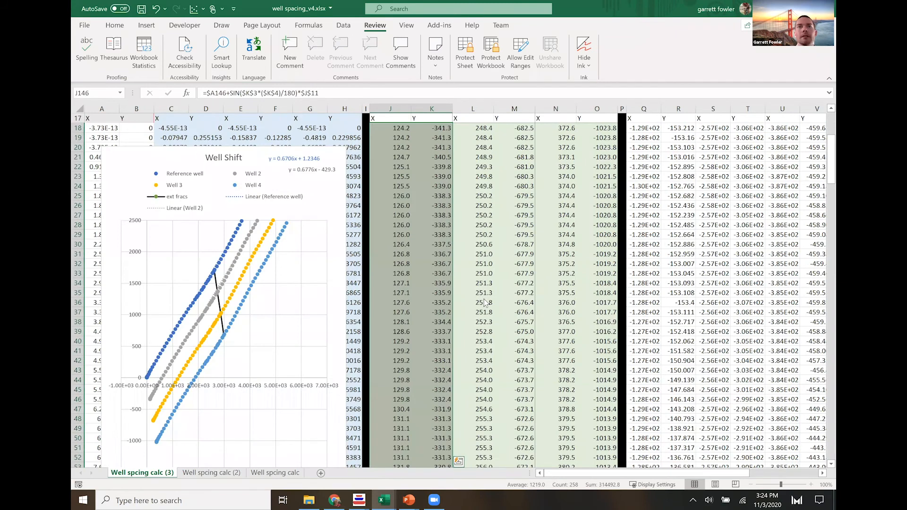
- In ResFrac, paste the copied coordinates into Well_two's x-location and y-location columns from row 1 and check the recalculated perforation clusters
key("alt+Tab")
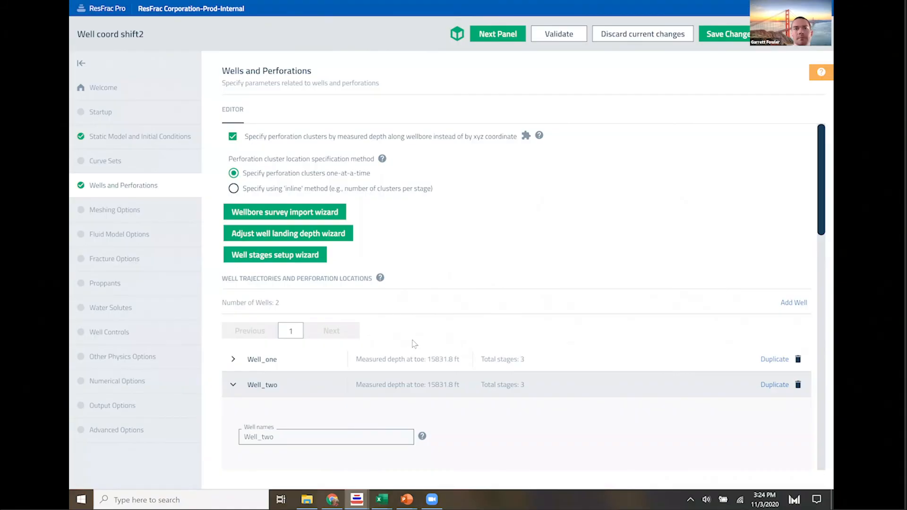
scroll(414, 340, "down", 4)
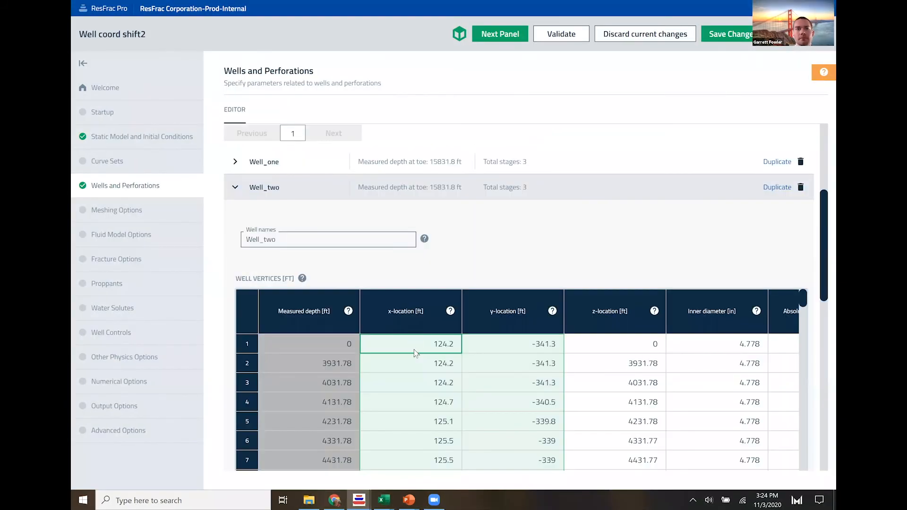
left_click(413, 350)
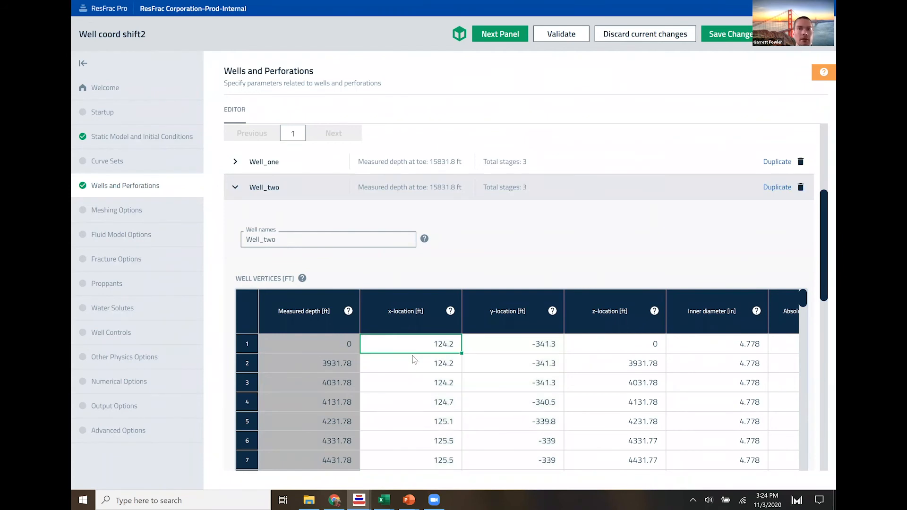
key("ctrl+v")
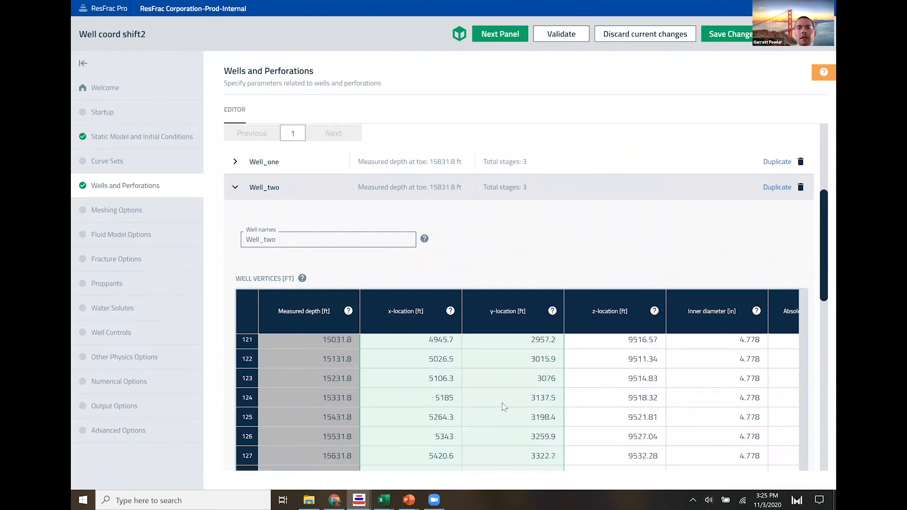
scroll(503, 403, "down", 2)
scroll(495, 358, "down", 1)
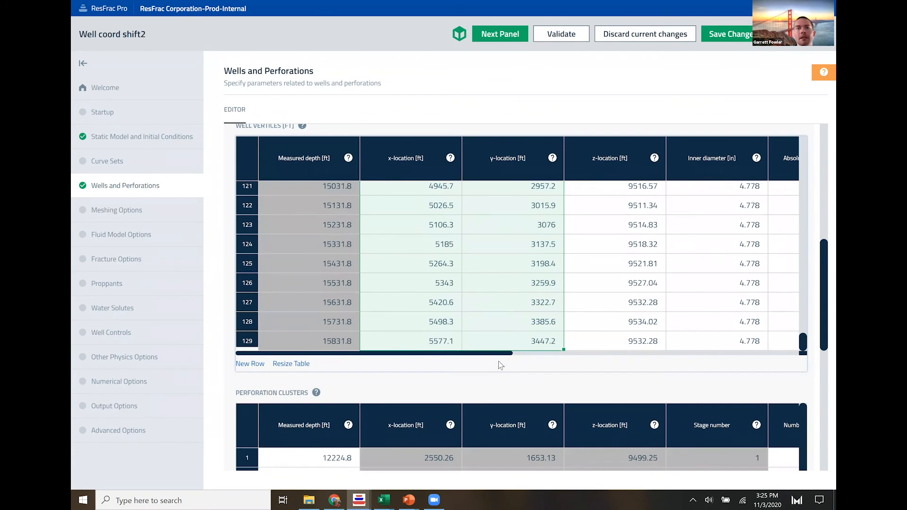
left_click(467, 364)
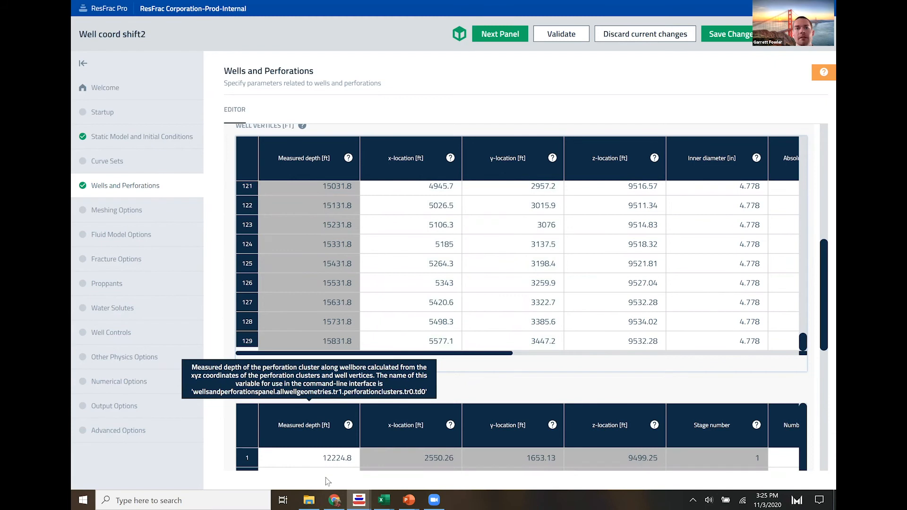
scroll(376, 236, "down", 2)
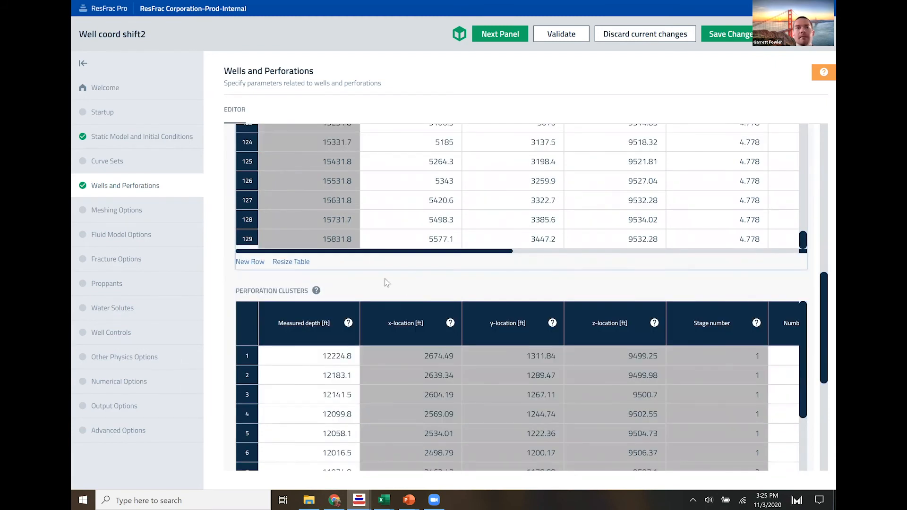
scroll(489, 317, "down", 3)
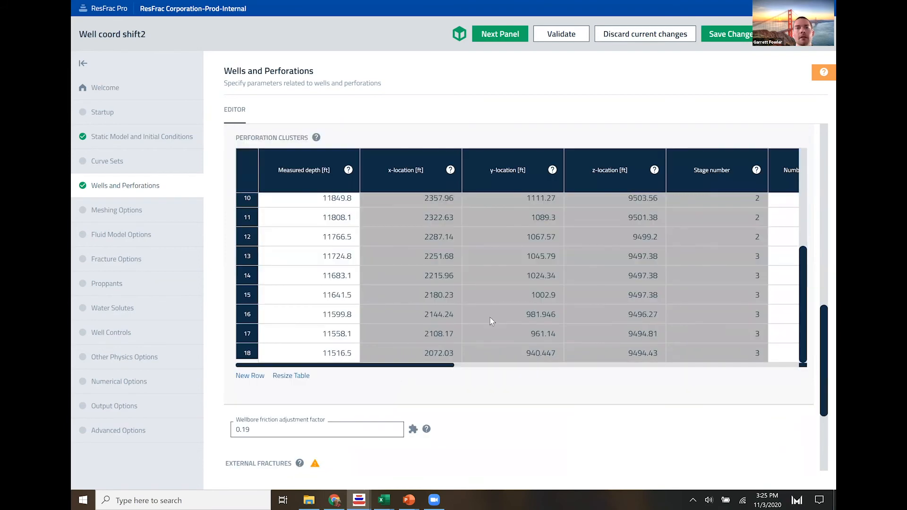
scroll(492, 309, "down", 3)
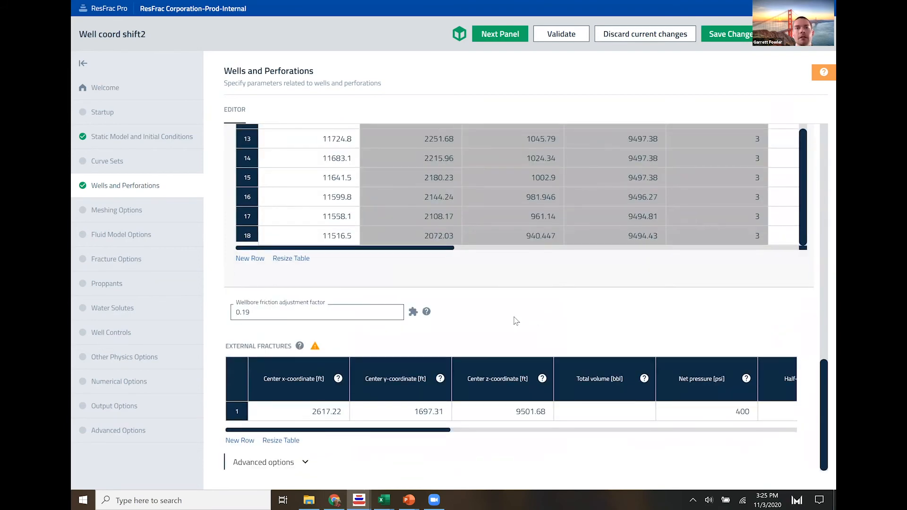
- Switch to ResFrac's 3D visualization, show the external fractures, and inspect the existing fracture's position beside the matrix
key("alt+Tab")
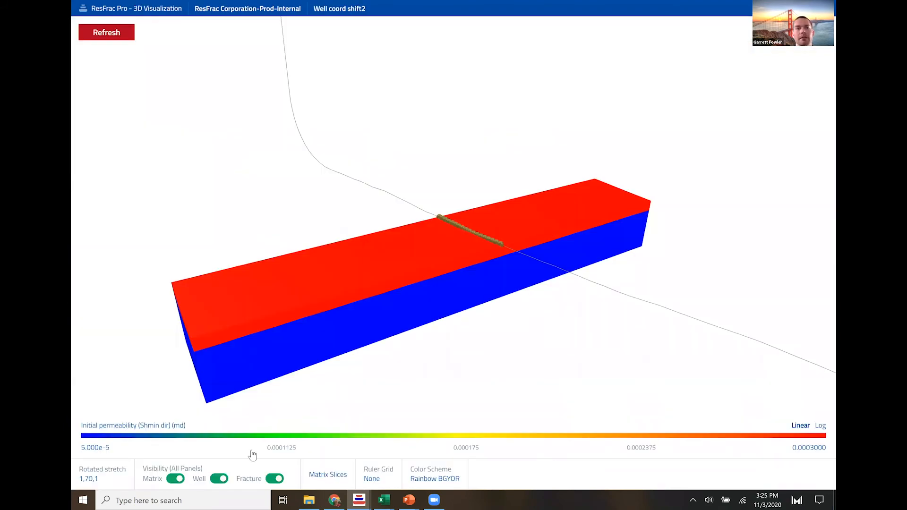
mouse_move(218, 478)
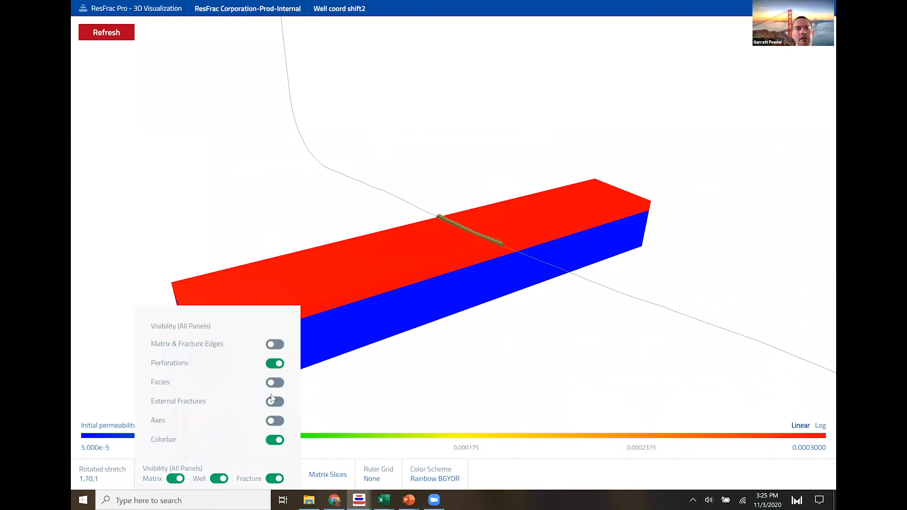
left_click(275, 402)
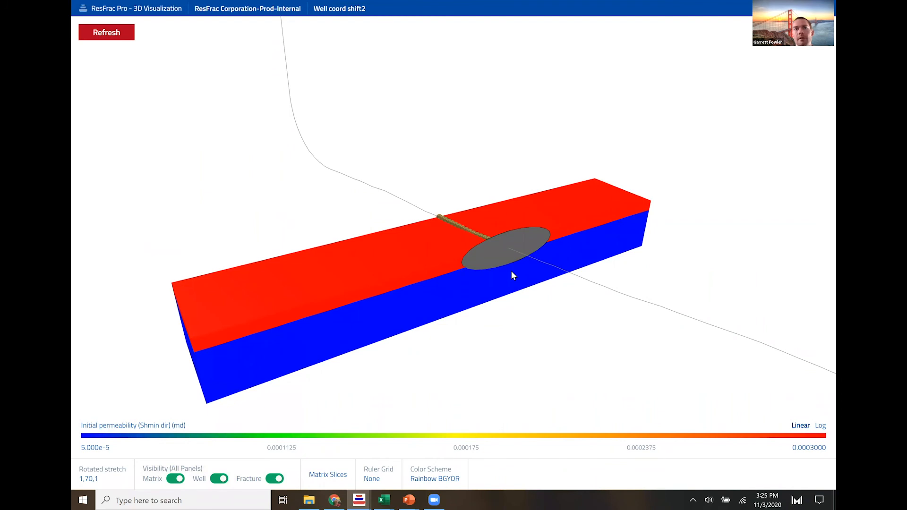
left_click_drag(505, 264, 431, 197)
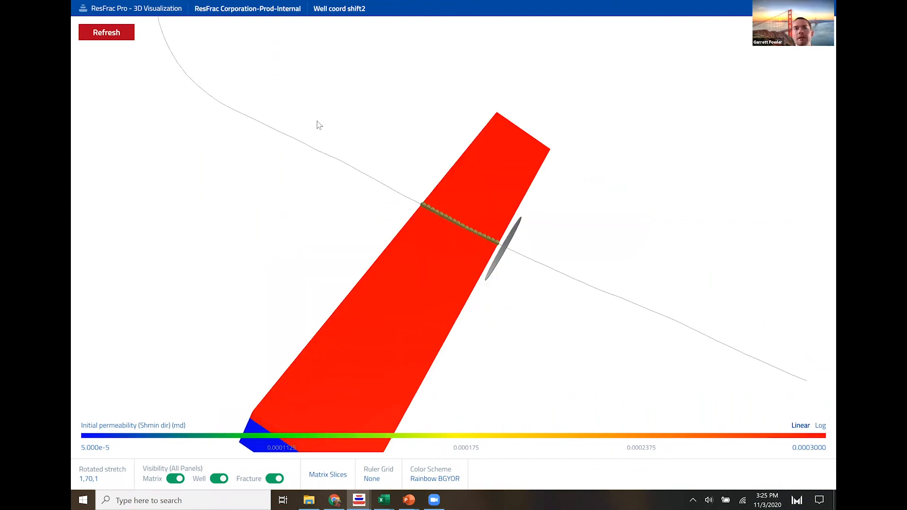
left_click_drag(438, 232, 478, 249)
left_click_drag(384, 257, 402, 223)
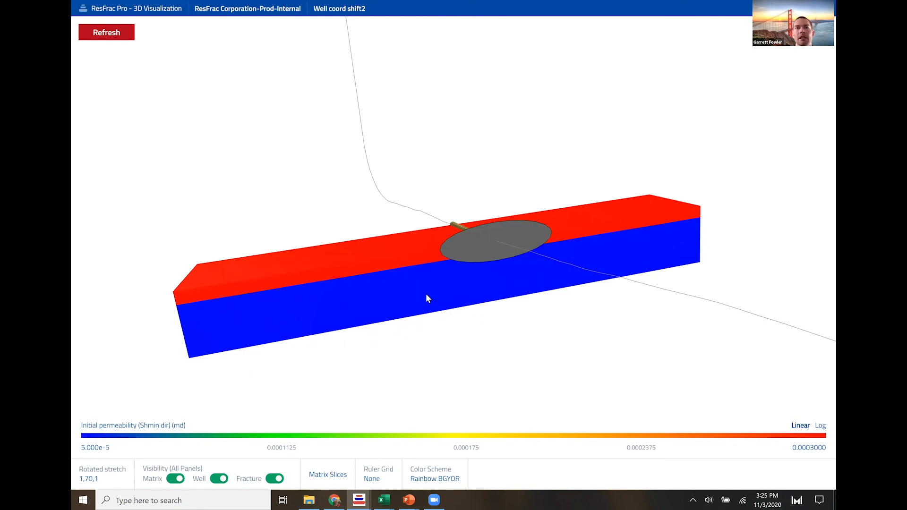
- Add a second row to ResFrac's External Fractures table and copy Well 2's external fracture coordinates from J15:K15 in Excel
key("alt+Tab")
left_click(239, 442)
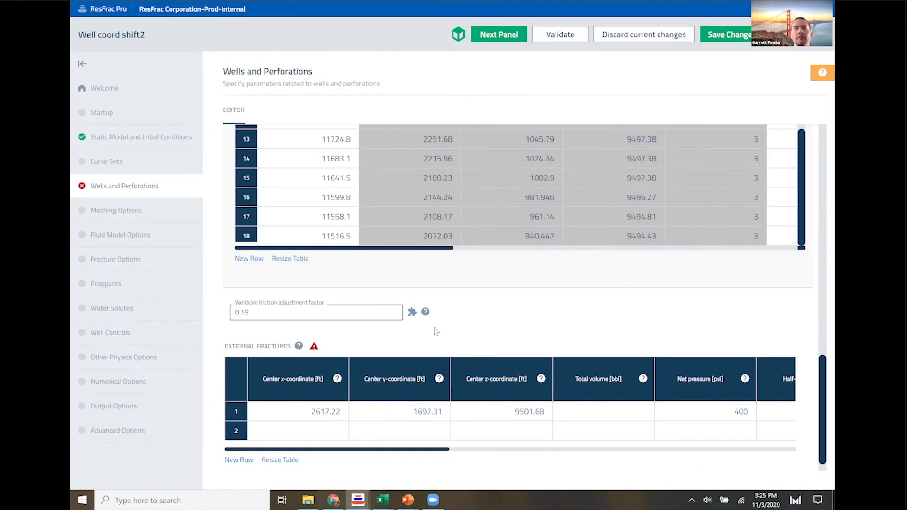
key("alt+Tab")
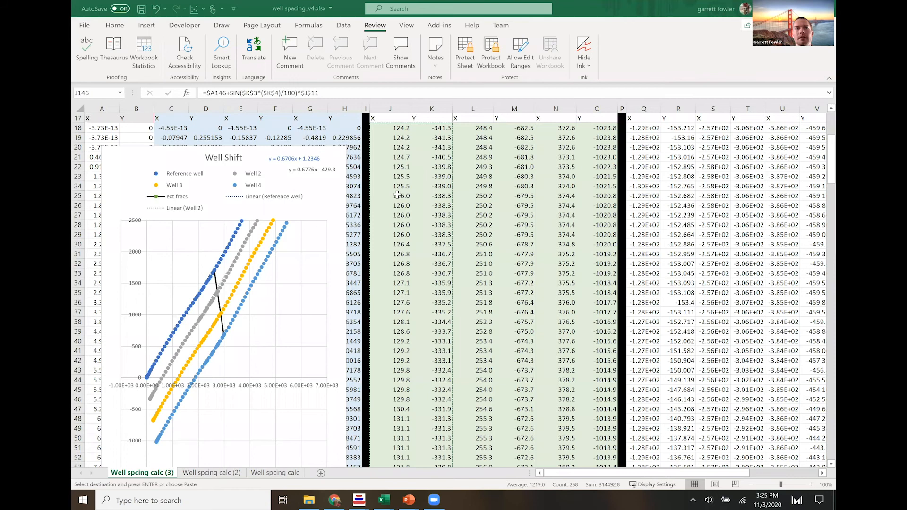
scroll(396, 195, "up", 3)
left_click_drag(399, 193, 428, 192)
key("ctrl+c")
- In ResFrac, paste 2741.4 and 1356.1 as the center x- and y-coordinates of external fracture row 2
key("alt+Tab")
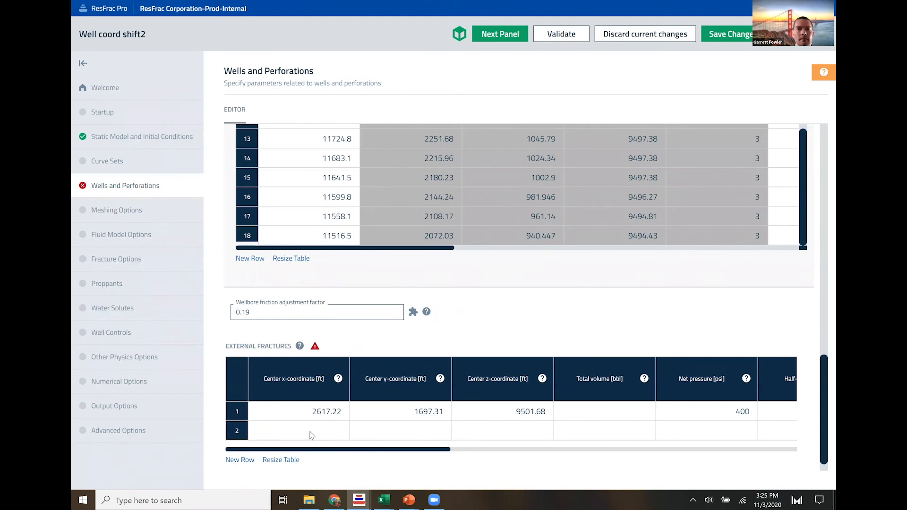
left_click(347, 434)
key("ctrl+v")
key("Escape")
key("ctrl+v")
- Copy external fracture row 1's values from center z-coordinate through closure time into row 2 and check the completed row
left_click_drag(491, 413, 818, 420)
left_click_drag(756, 417, 582, 421)
left_click_drag(463, 452, 399, 452)
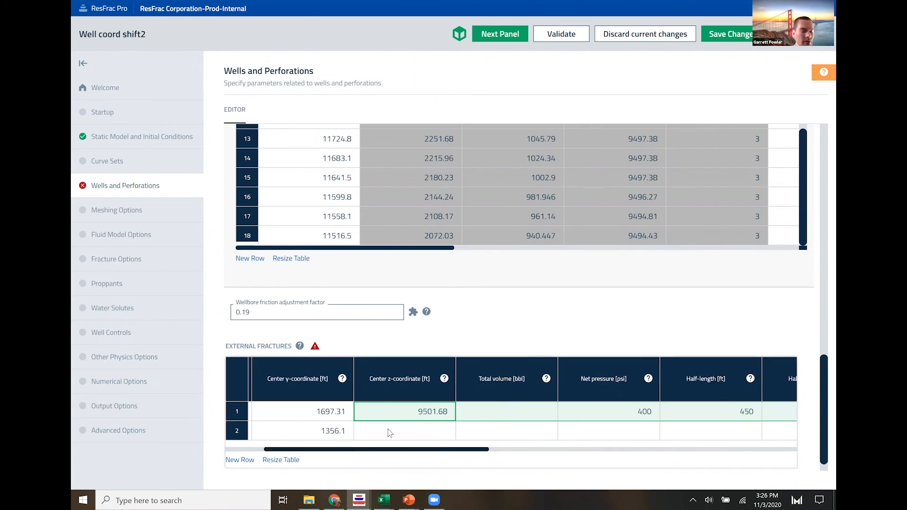
left_click(387, 429)
key("ctrl+v")
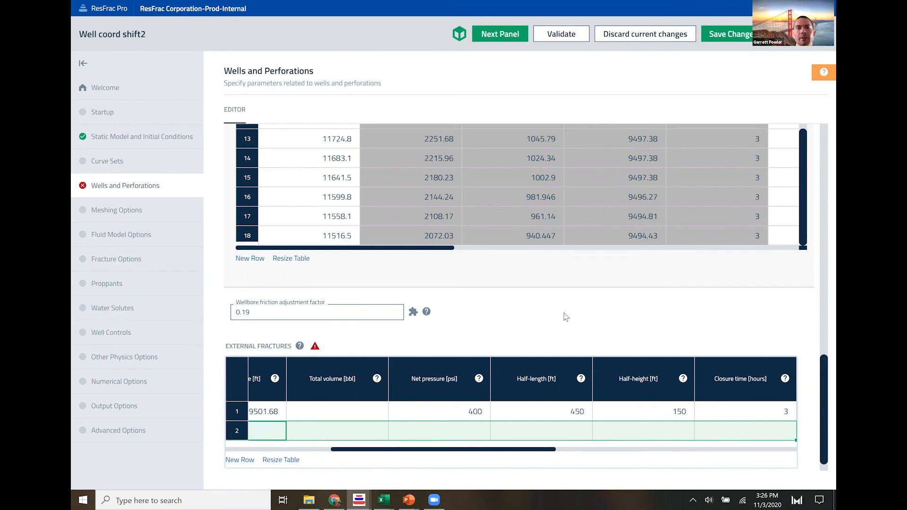
left_click(453, 288)
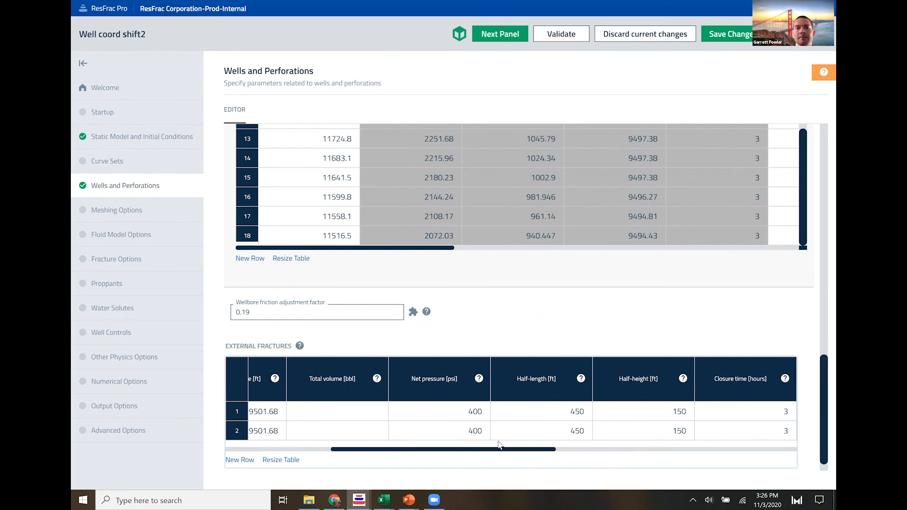
left_click_drag(433, 452, 310, 453)
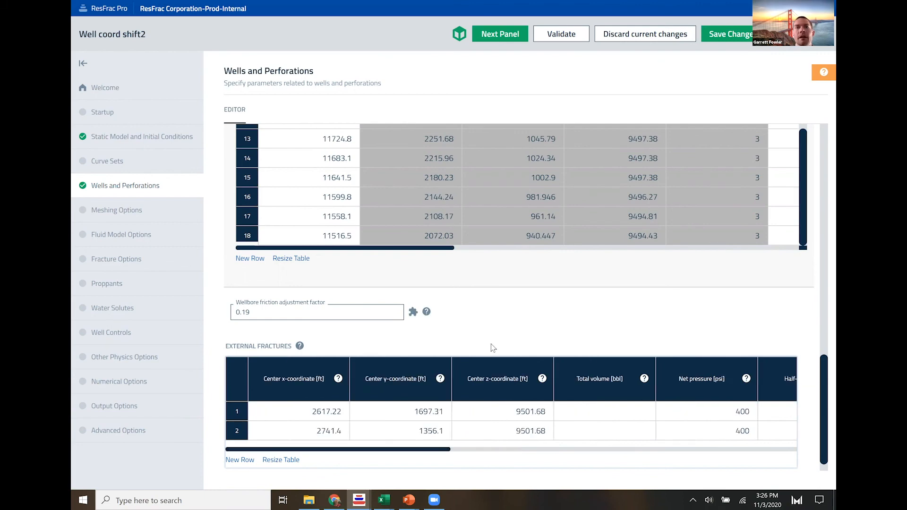
- In the 3D visualization, restrict the matrix display to Z layers 1 to 15
key("alt+Tab")
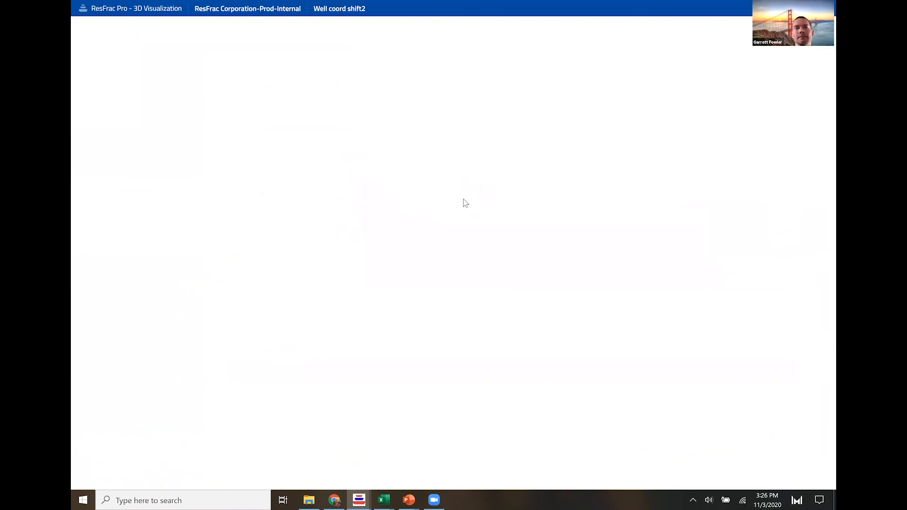
left_click_drag(433, 297, 464, 275)
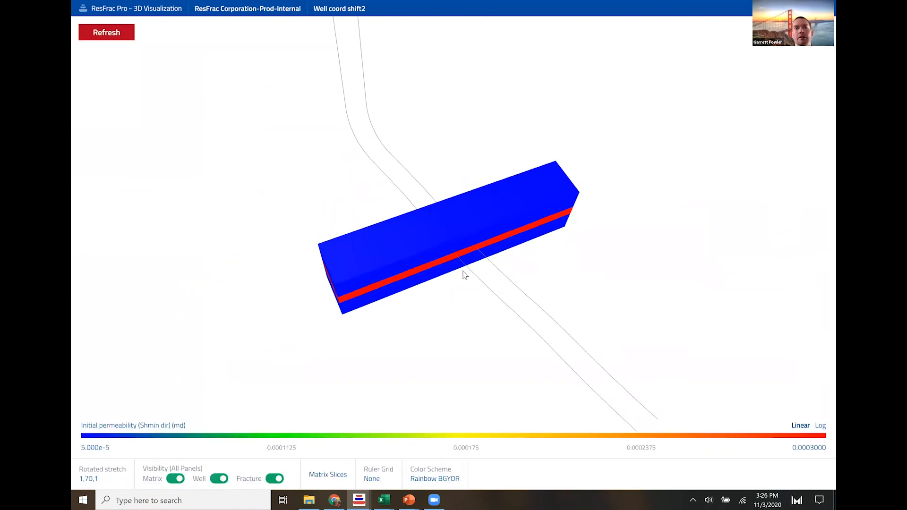
scroll(480, 246, "up", 2)
scroll(478, 249, "up", 5)
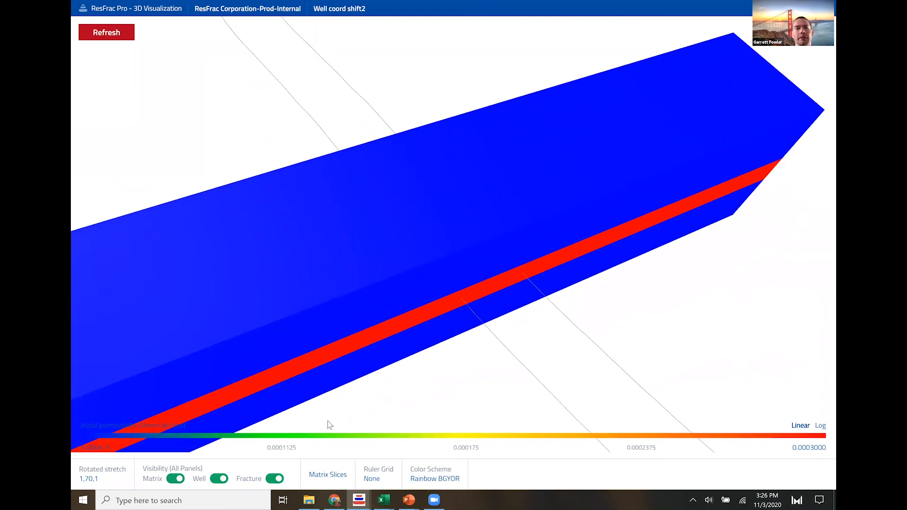
left_click(336, 477)
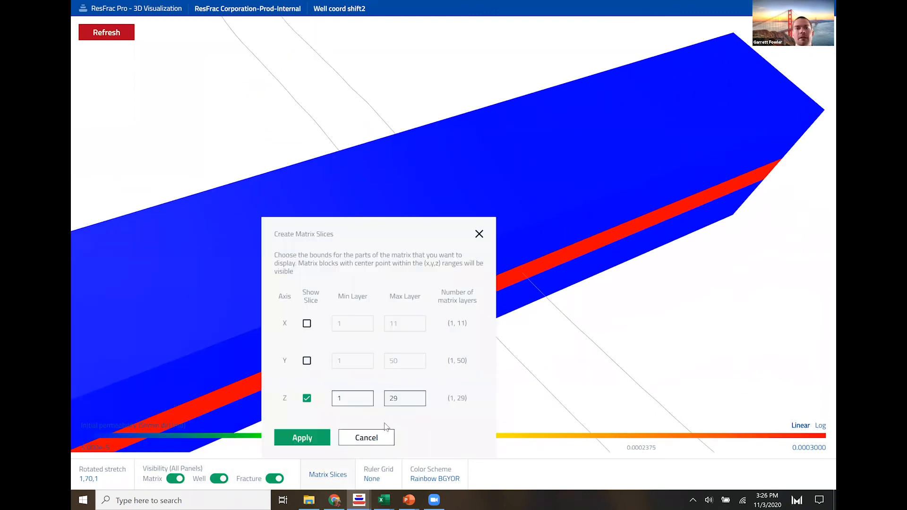
left_click_drag(399, 399, 377, 402)
type("15")
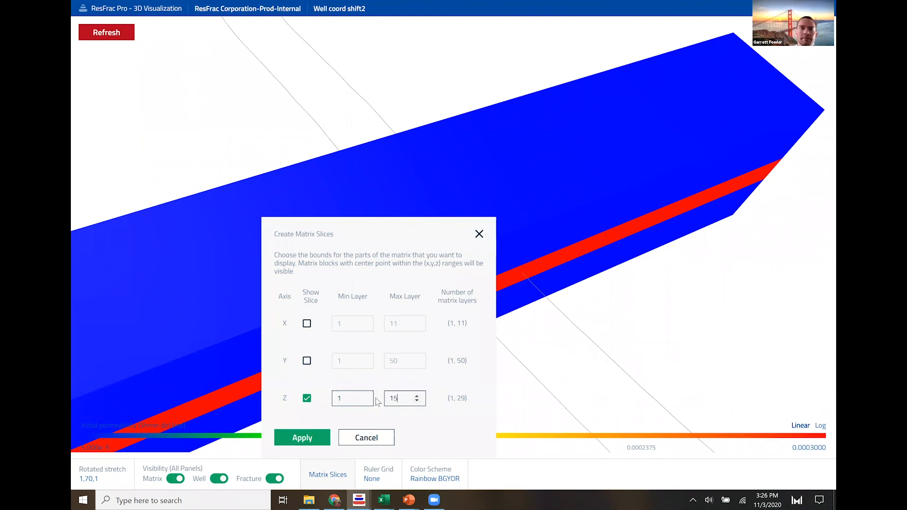
left_click(302, 437)
- Show the perforations and external fractures in the 3D view and inspect their placement along both wells
left_click(230, 483)
left_click(275, 363)
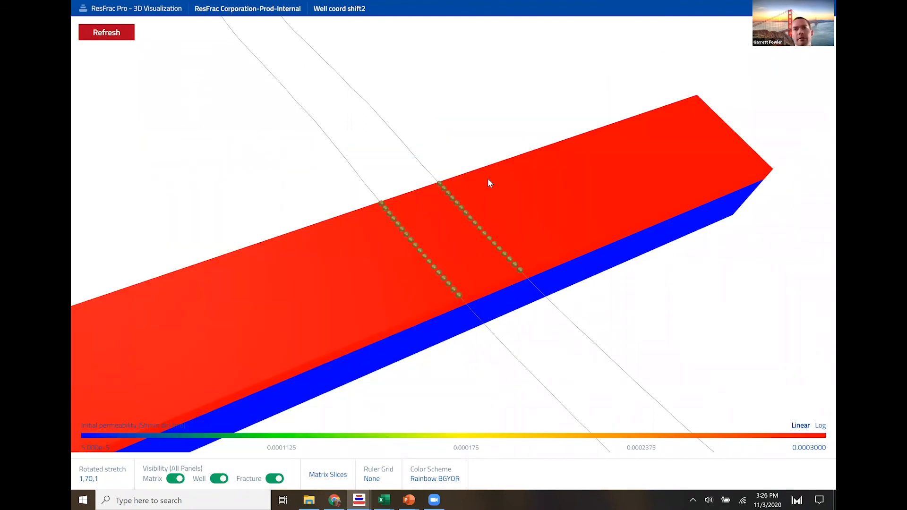
left_click_drag(435, 288, 338, 302)
mouse_move(259, 473)
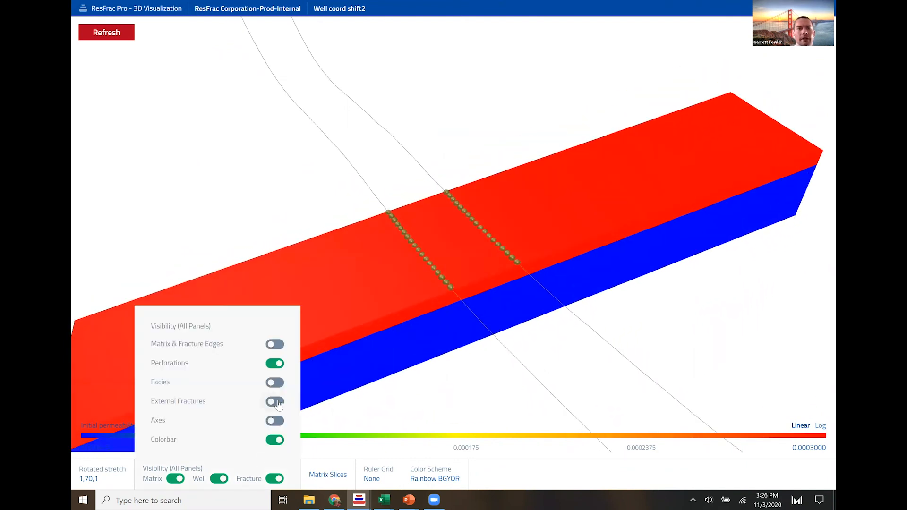
left_click(302, 400)
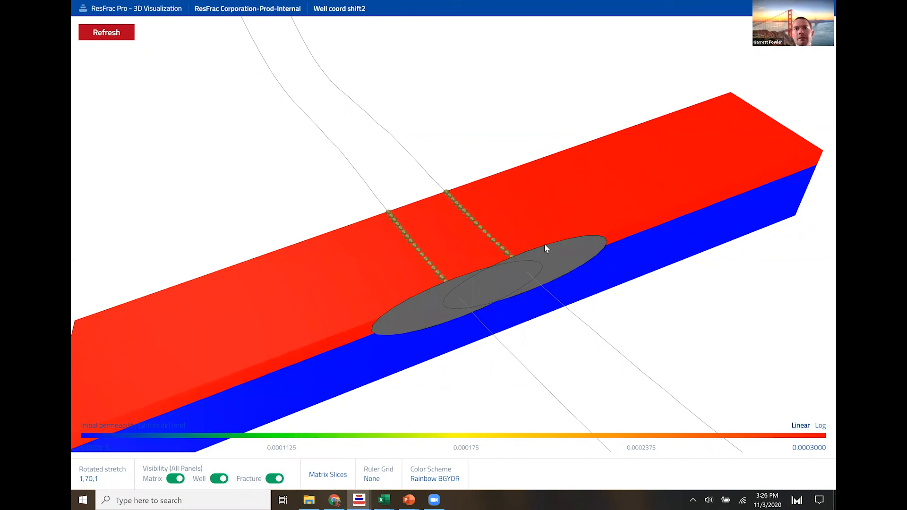
left_click_drag(545, 263, 574, 368)
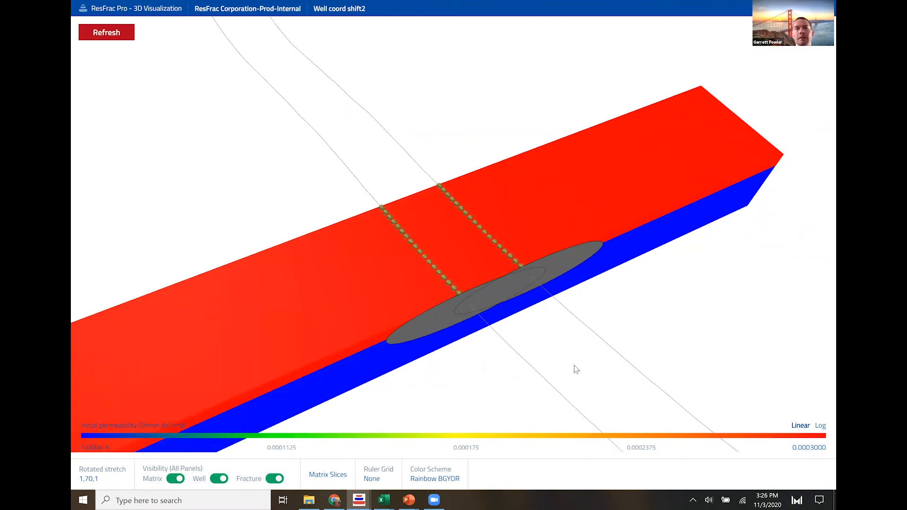
left_click_drag(523, 319, 616, 299)
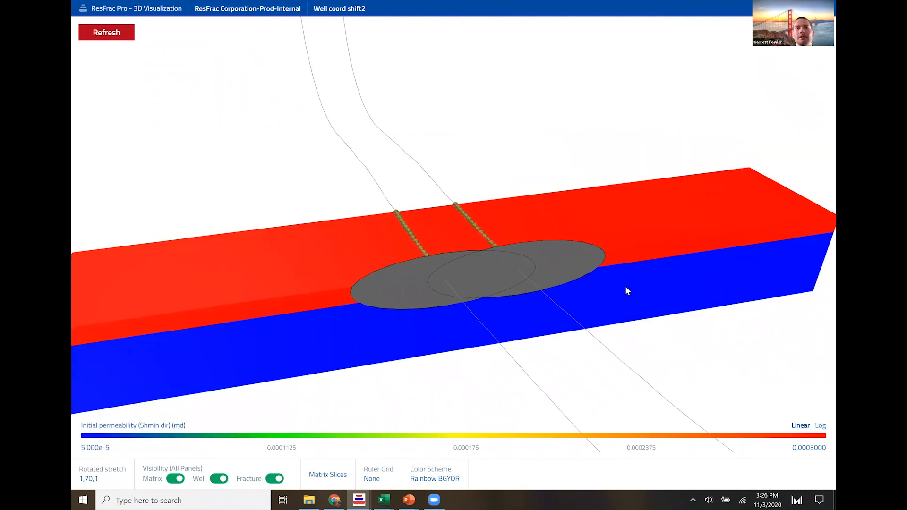
key("alt+Tab")
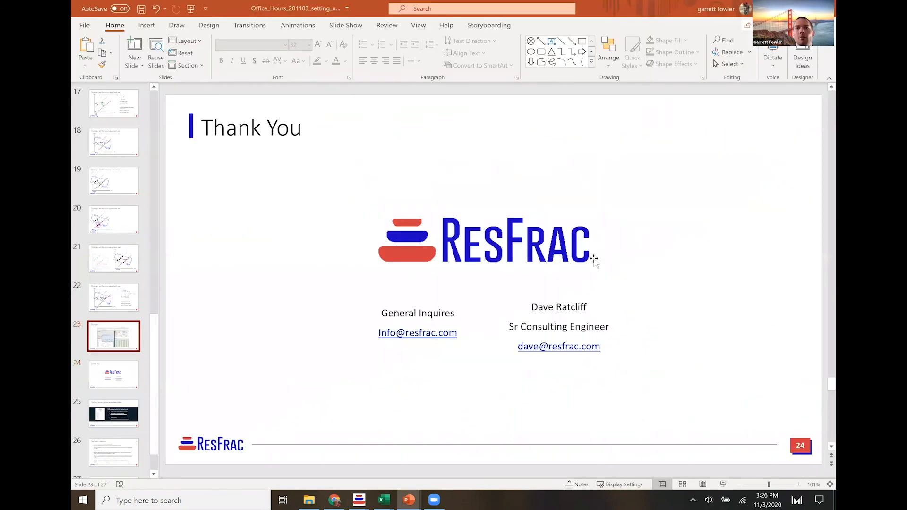
left_click(749, 243)
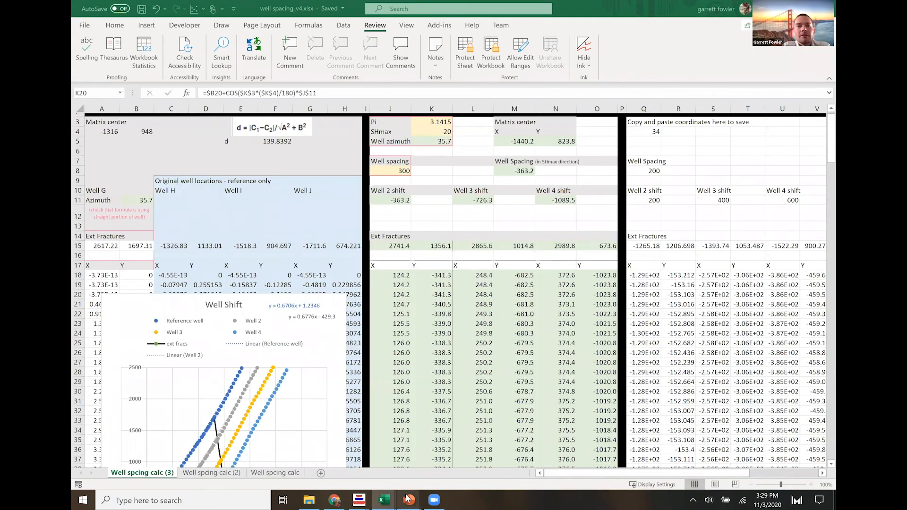
mouse_move(407, 498)
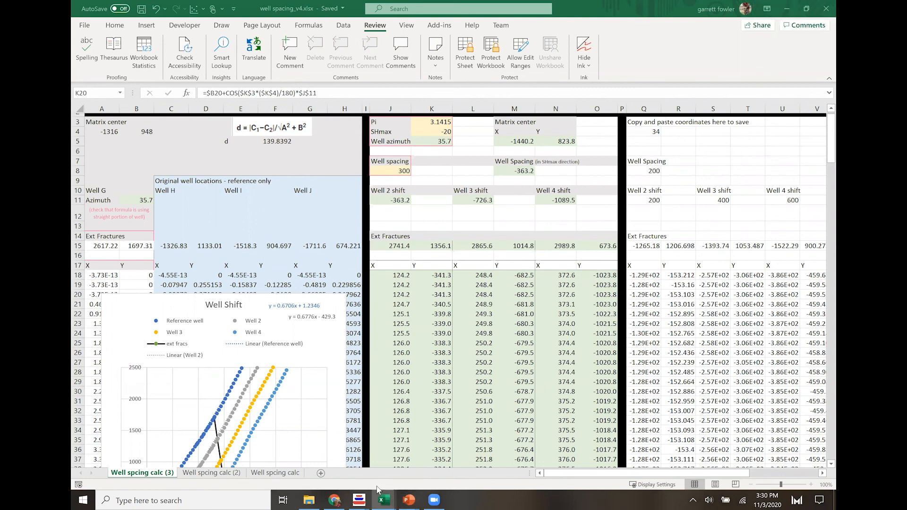
left_click(365, 473)
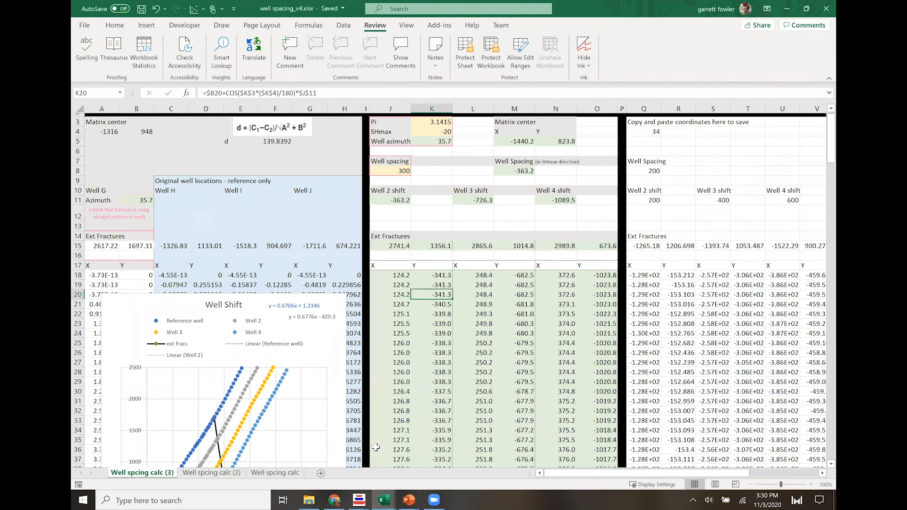